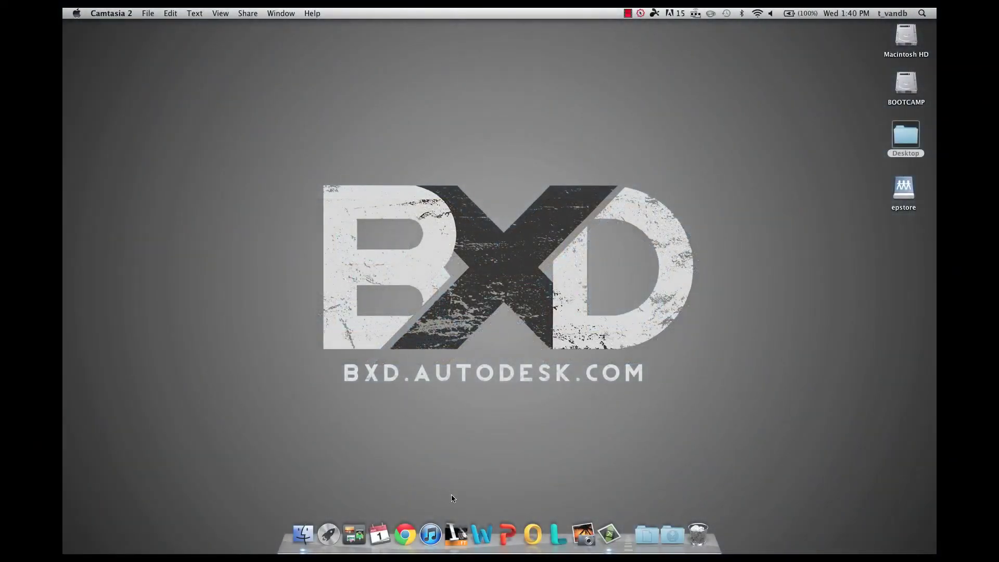
Start Inventor Fusion from its Dock icon to get a new millimetre design
click(456, 522)
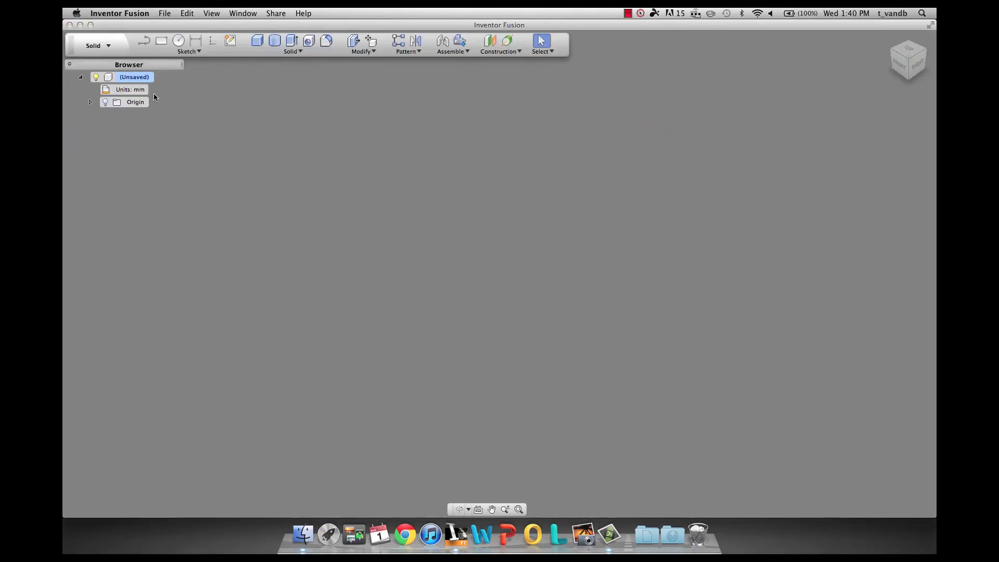
Change the design's Unit Type from mm to inches (in)
double_click(147, 89)
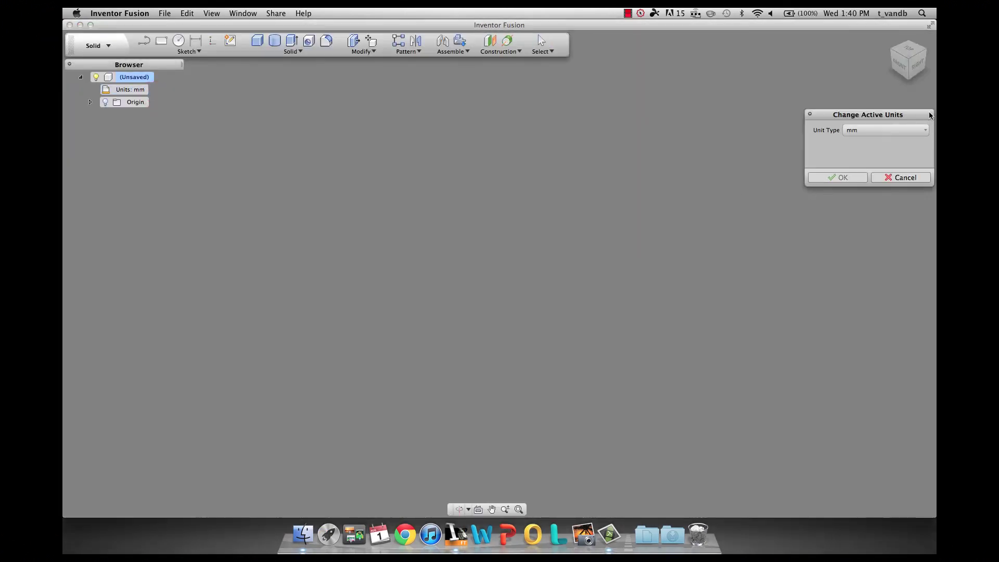
click(879, 130)
click(878, 174)
click(838, 177)
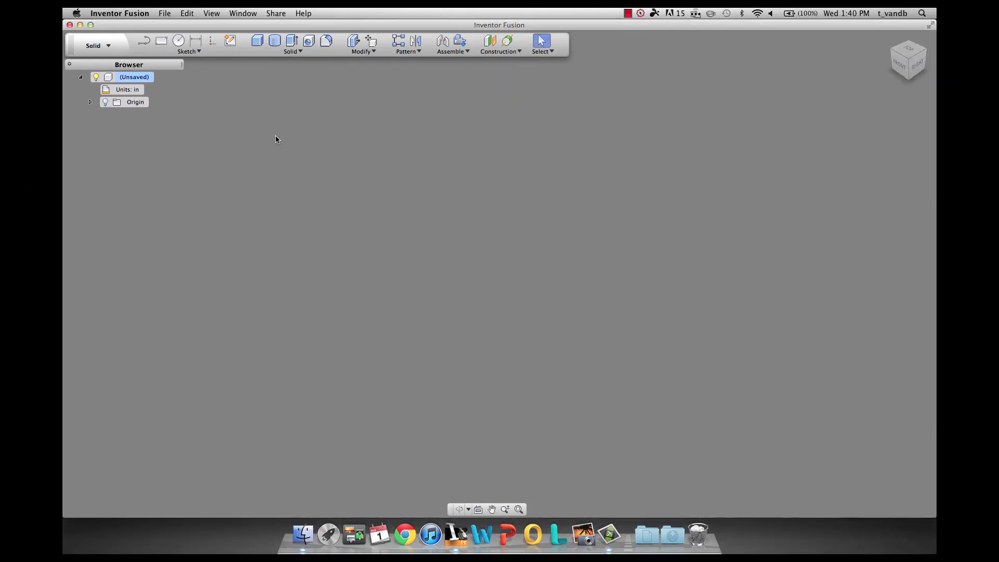
Sketch a long rectangle on a base plane
key(r)
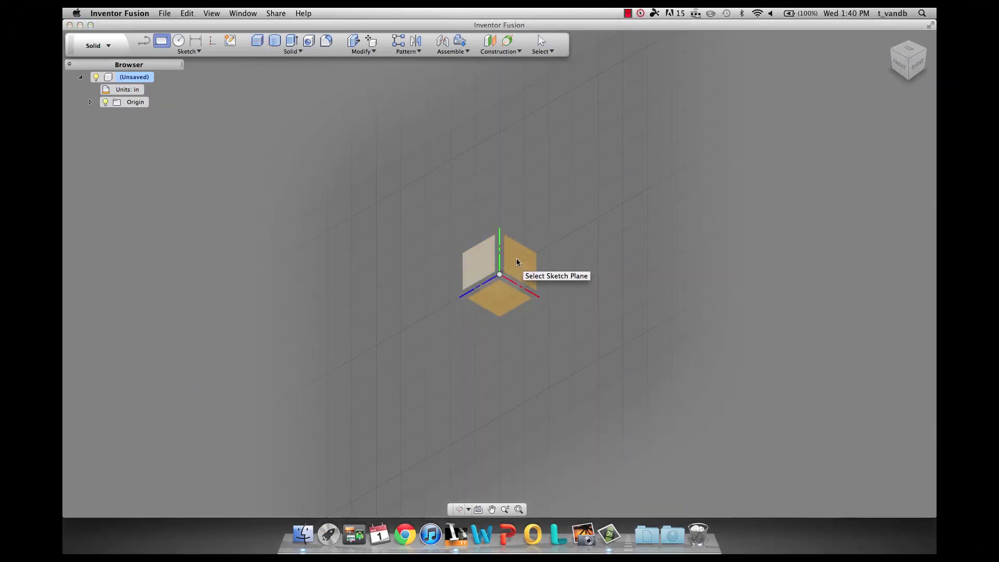
click(513, 249)
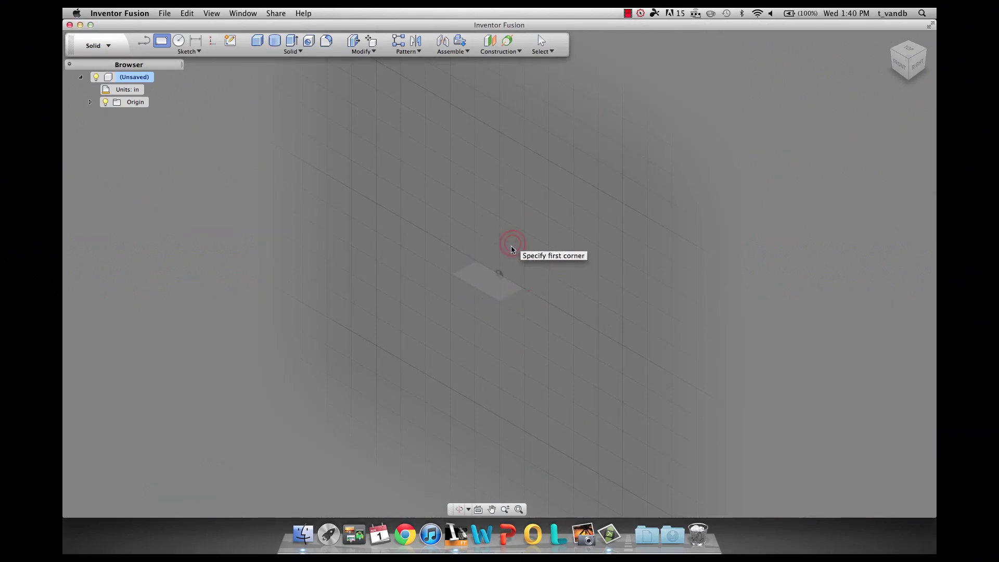
click(499, 135)
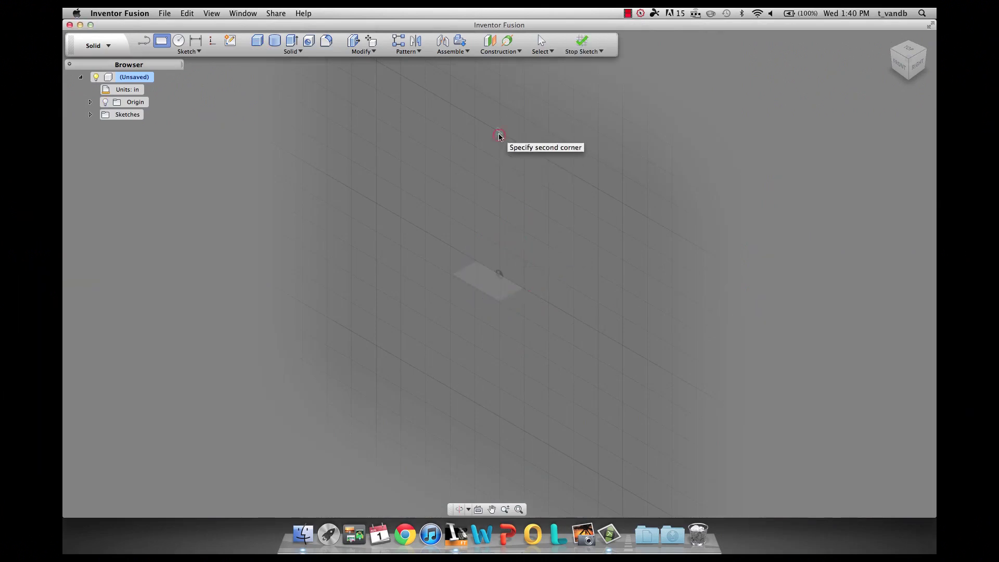
click(546, 276)
Extrude the rectangle 4 in into the first solid bar, Extrude1
key(e)
click(520, 232)
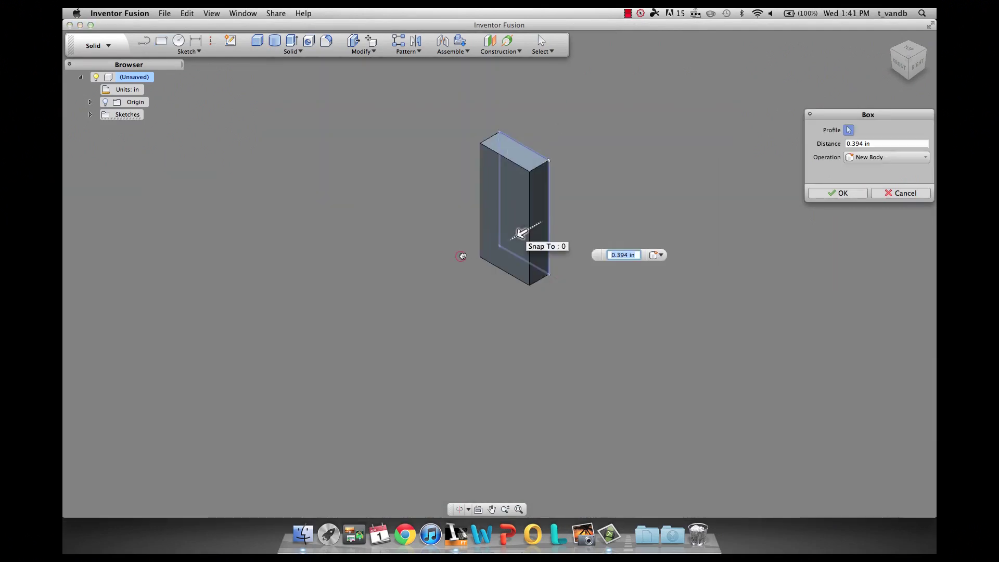
drag(449, 260, 270, 313)
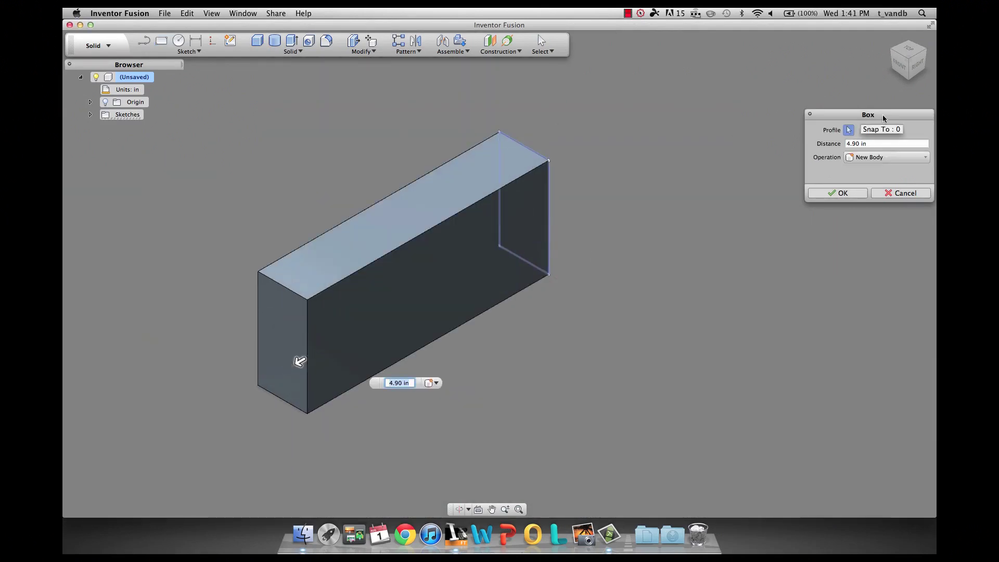
click(873, 143)
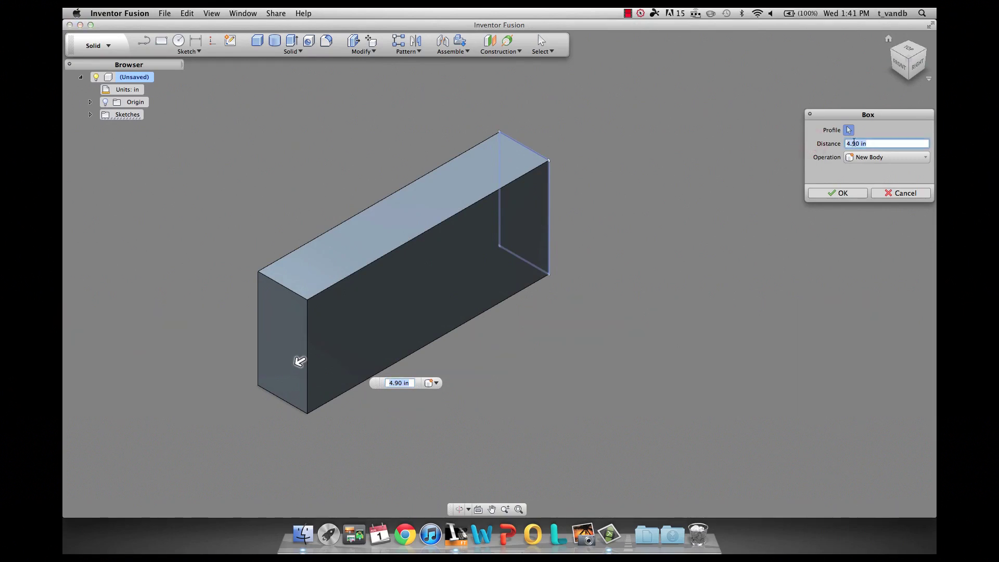
text(4)
key(Return)
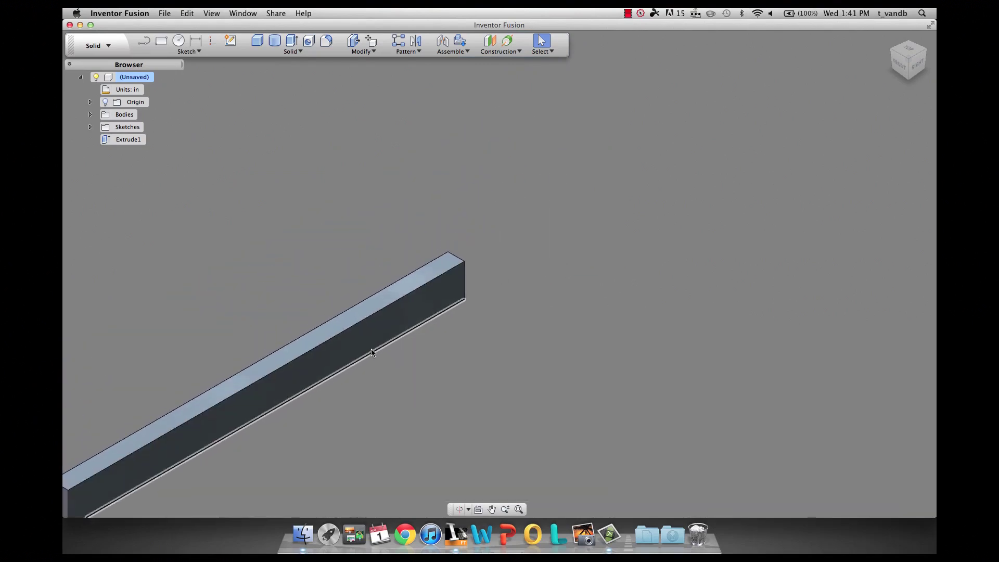
mouse_move(448, 308)
middle_down()
mouse_move(569, 201)
mouse_move(563, 178)
middle_up()
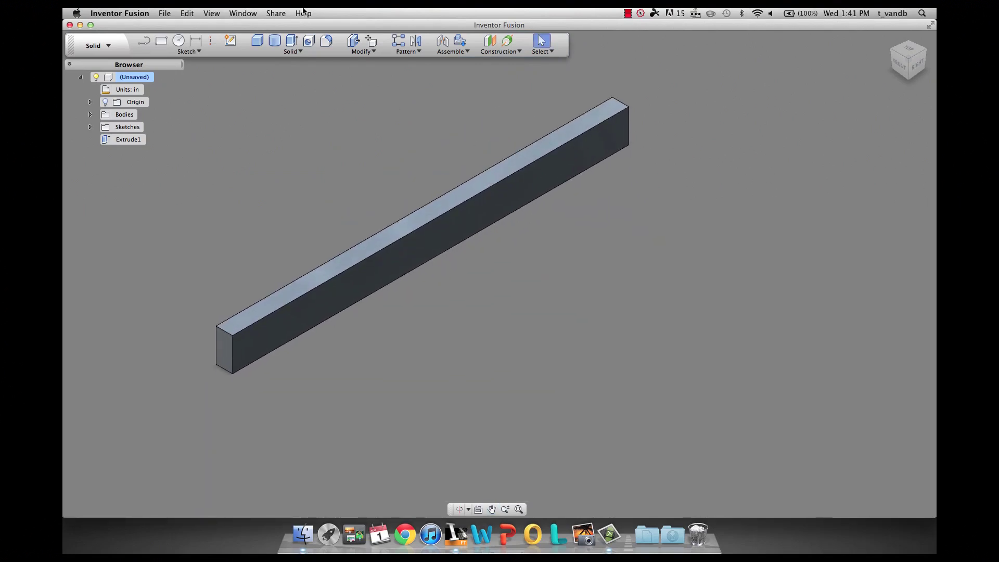
Sketch a rectangle on the first bar's end face
click(257, 40)
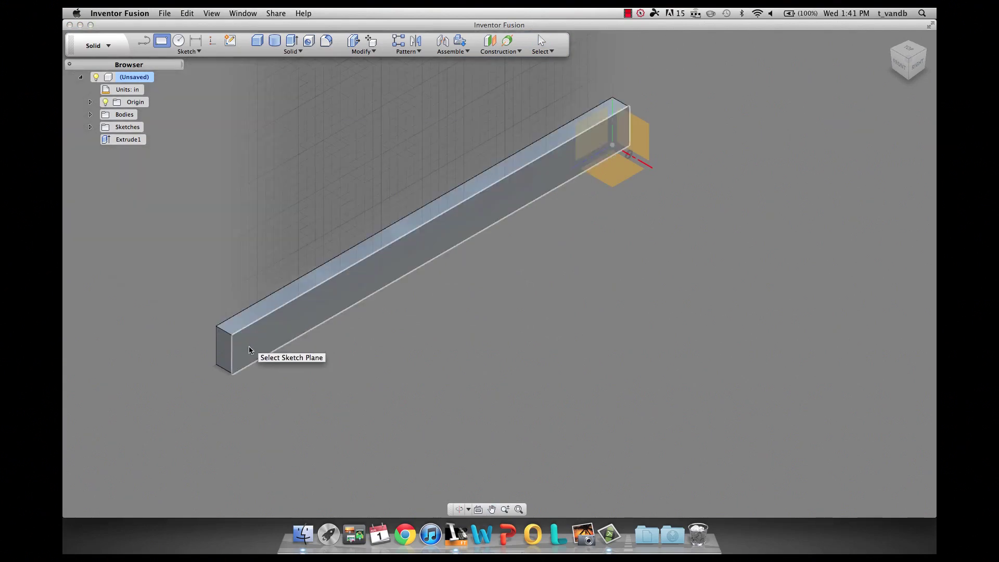
click(234, 343)
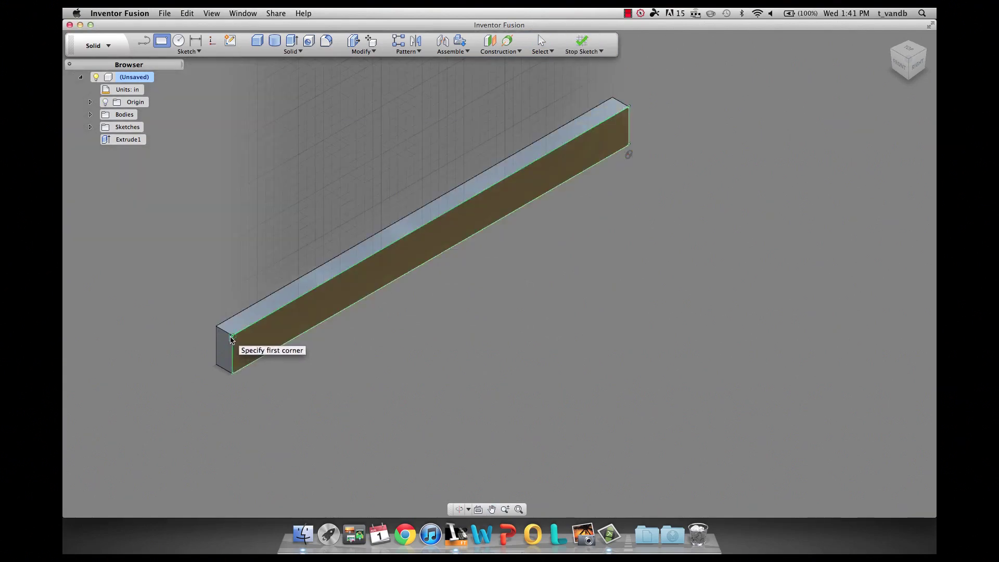
click(232, 336)
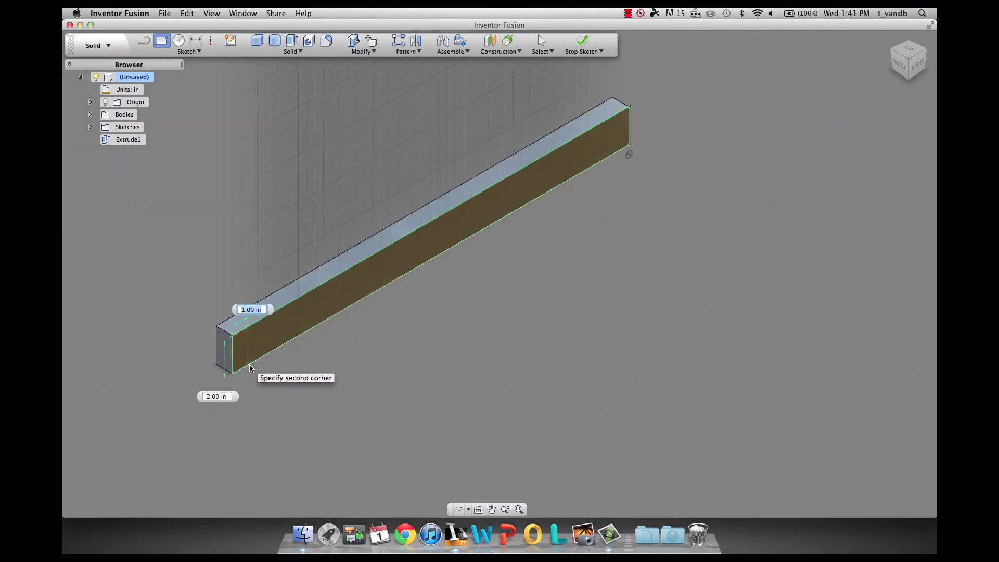
click(249, 367)
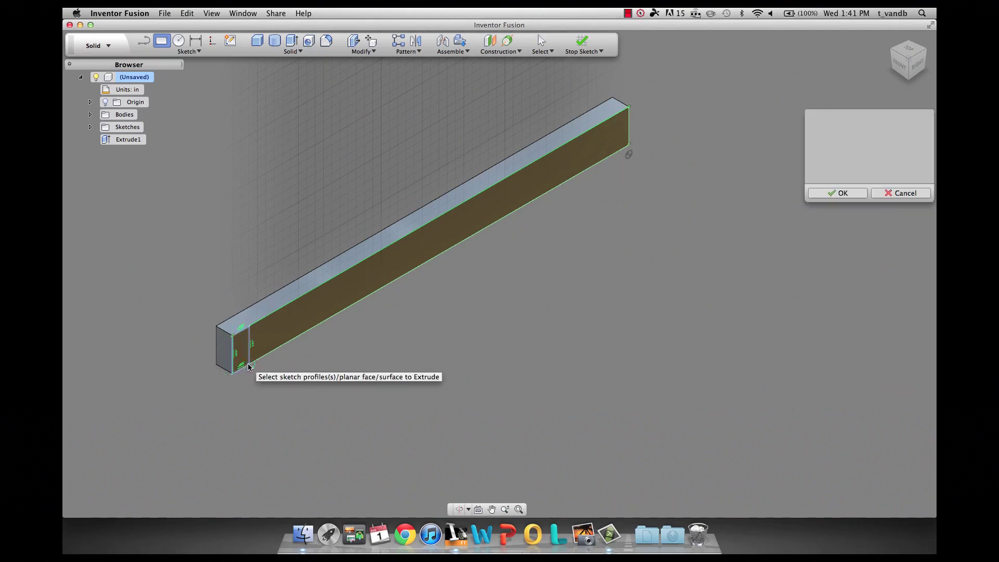
Extrude that rectangle 18 in as a New Body, forming the L-shaped corner
click(252, 346)
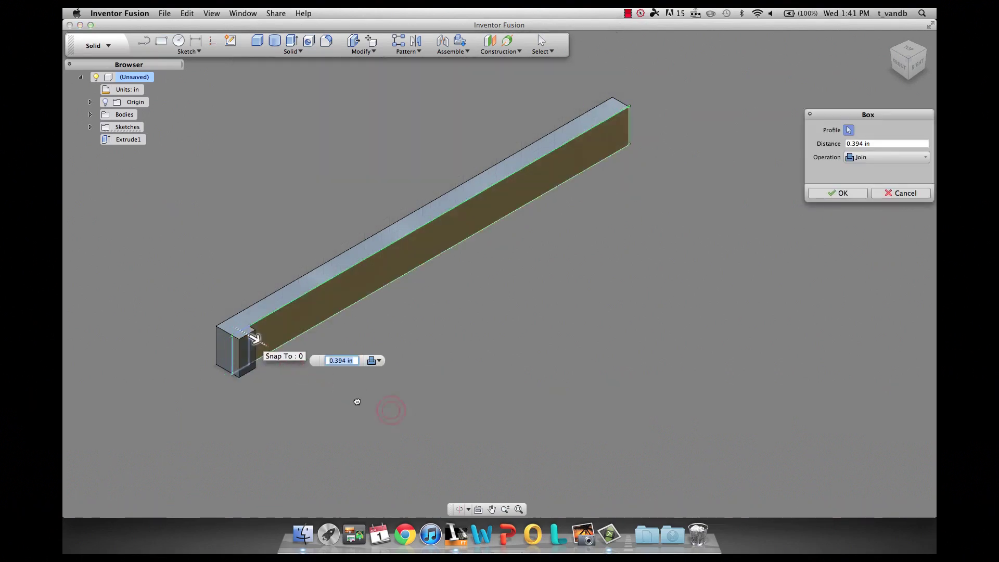
drag(369, 405, 557, 508)
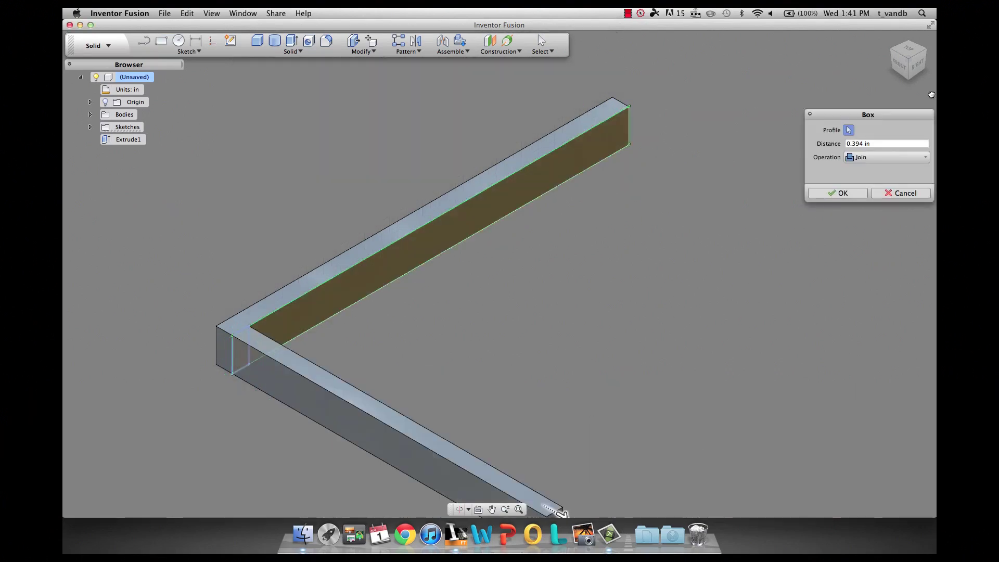
click(867, 145)
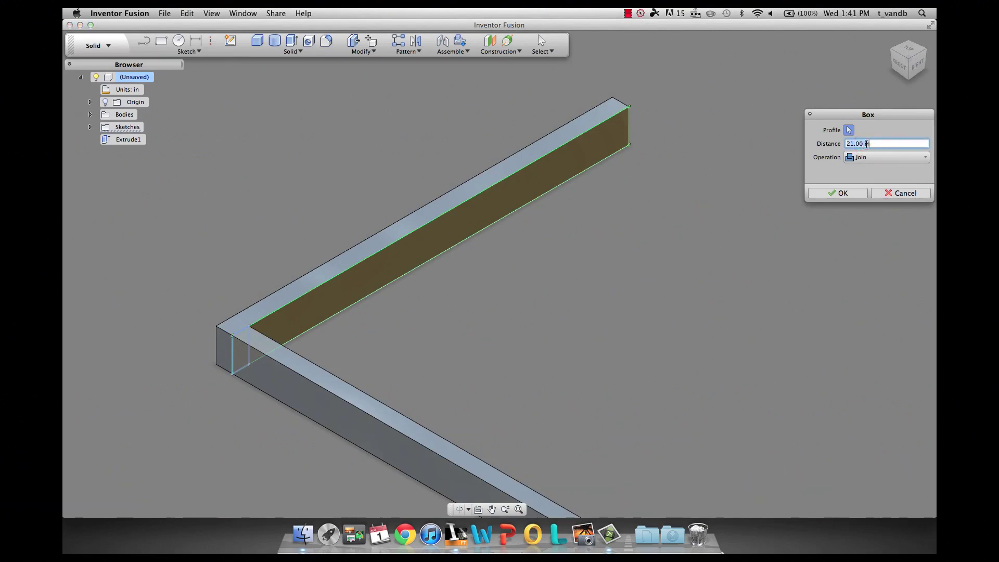
text(18)
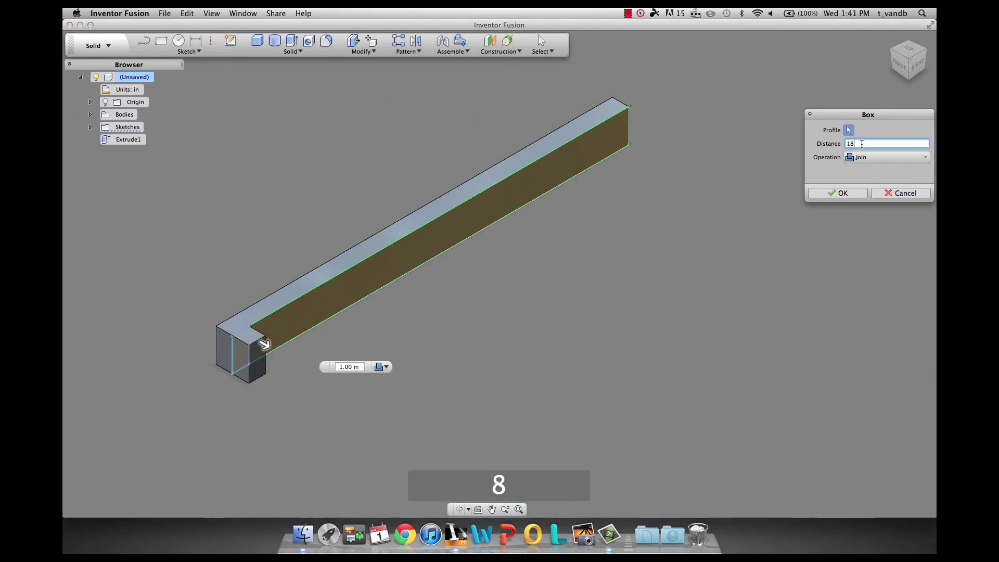
click(861, 158)
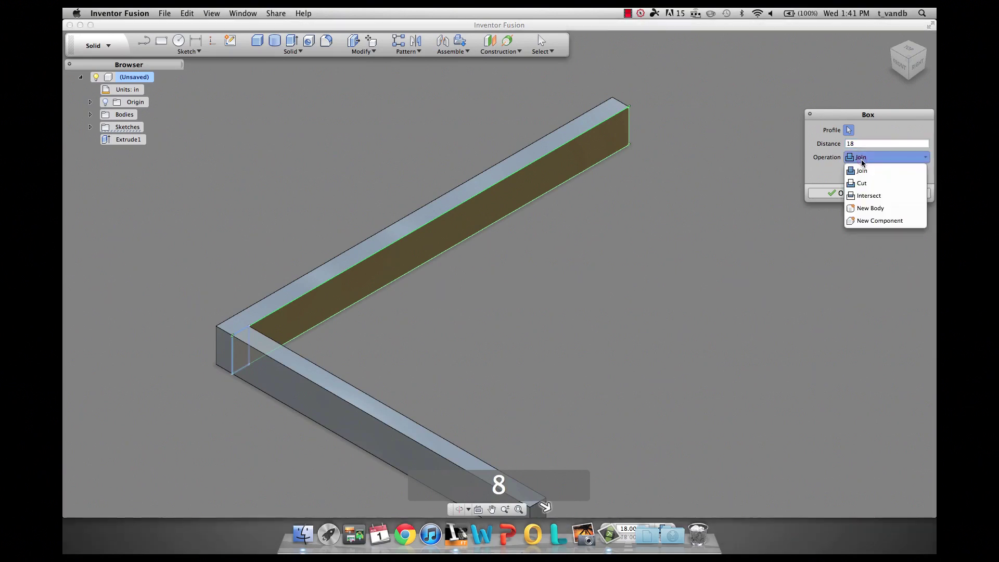
click(863, 208)
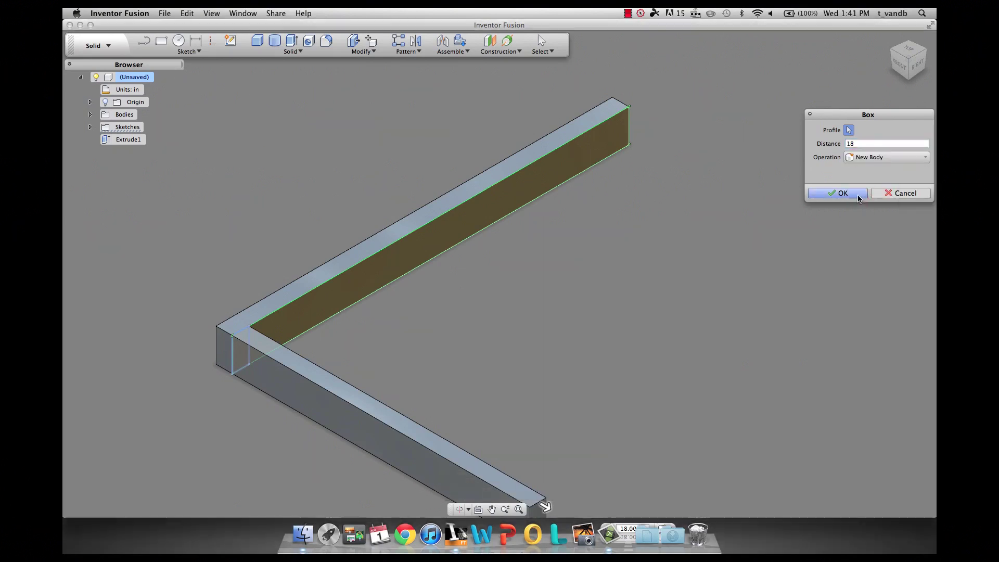
click(855, 195)
Fit the L-shaped frame in view and start a Rectangular Pattern
scroll(379, 185, up, 5)
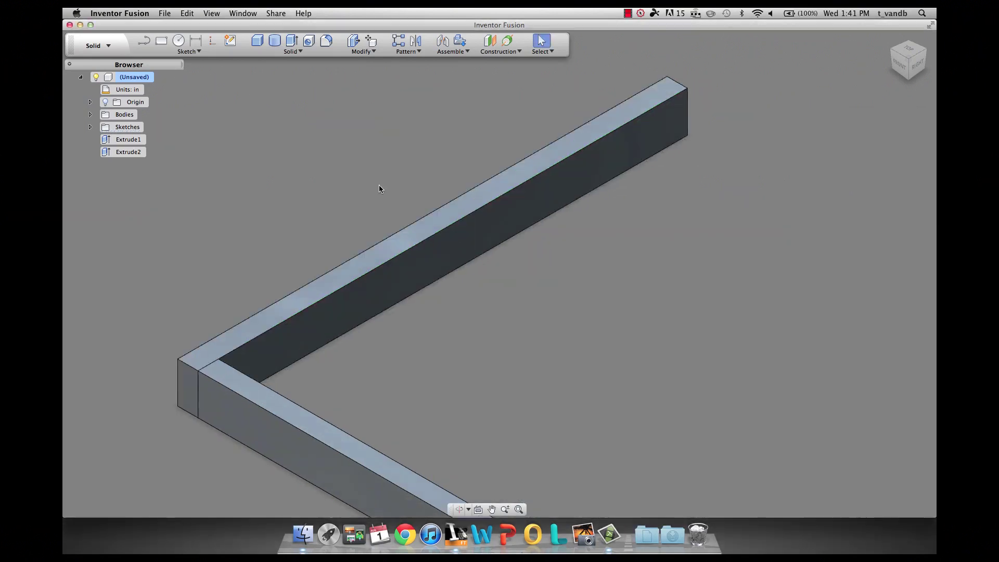
scroll(493, 272, down, 5)
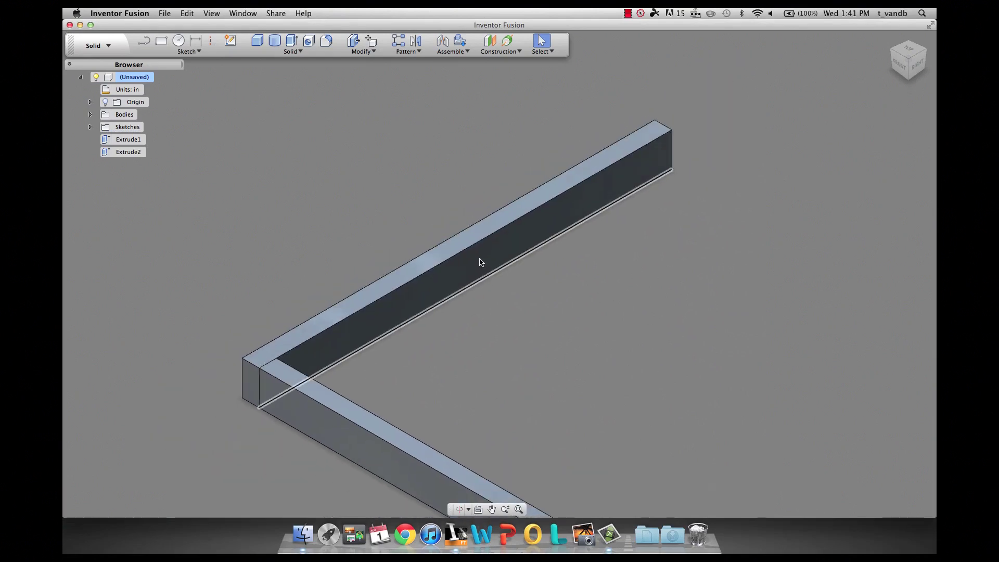
middle_drag(493, 297, 414, 211)
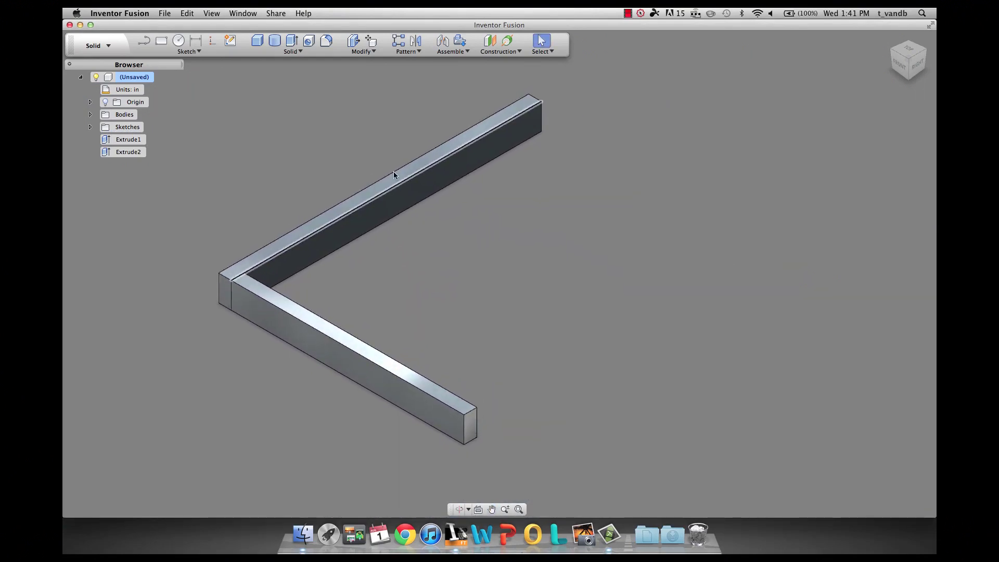
click(399, 41)
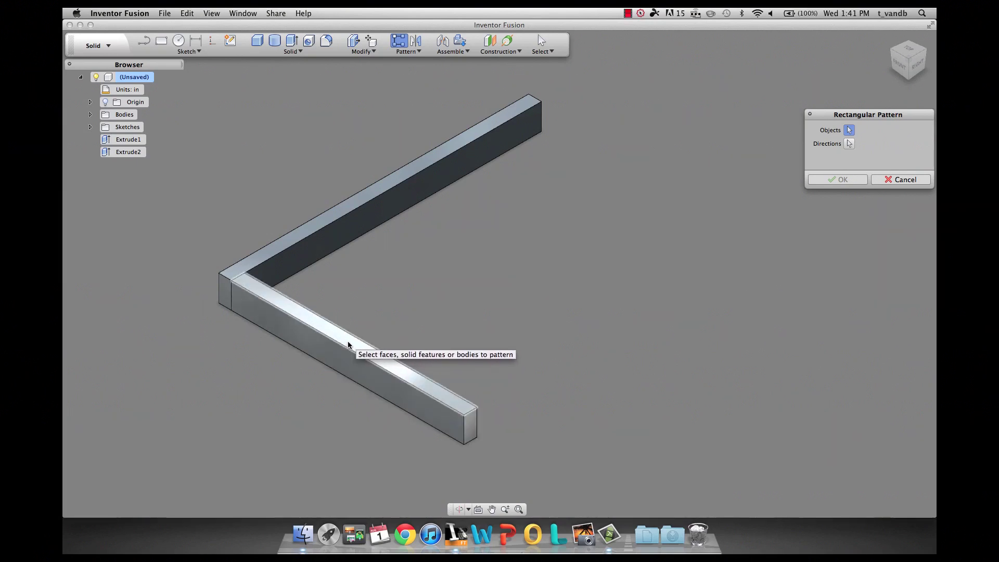
Pattern the lower 18-inch bar along the upper arm's edge at 3.50 in spacing
click(347, 346)
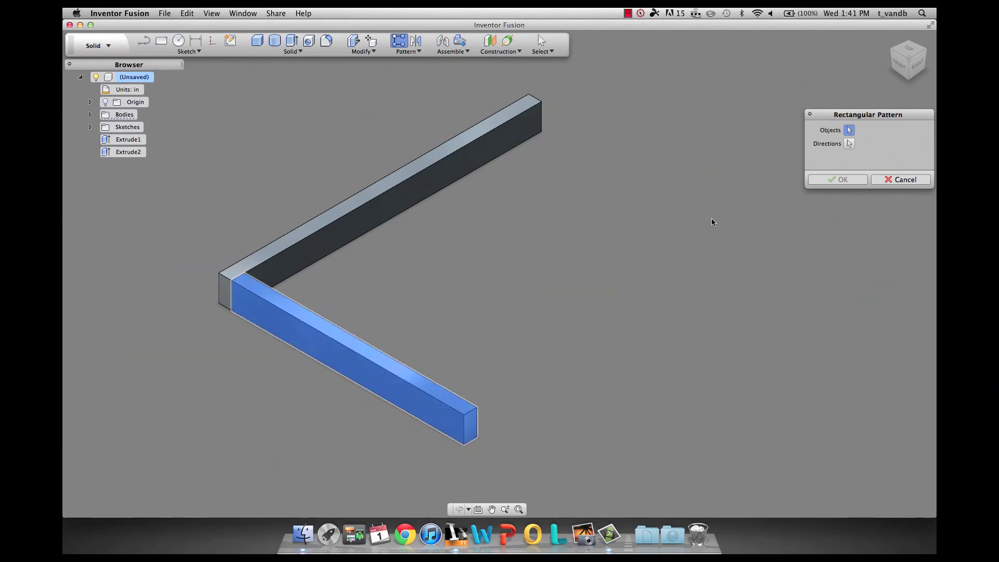
click(848, 146)
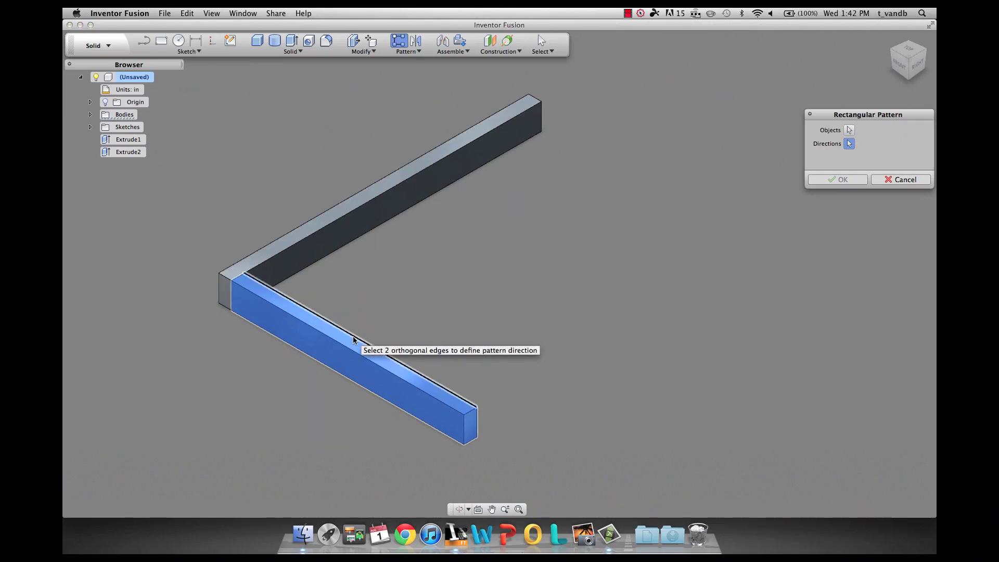
click(376, 199)
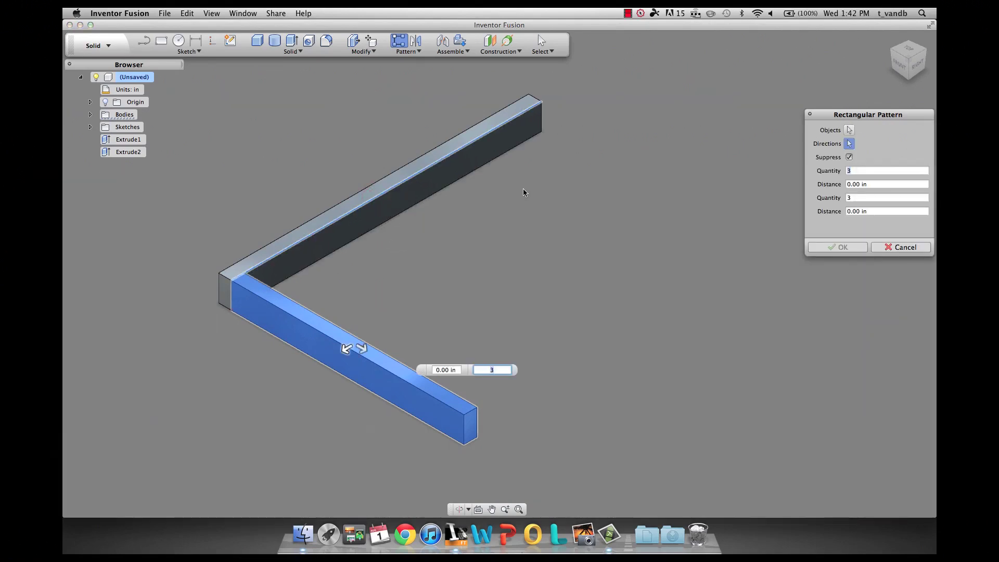
drag(379, 317, 385, 313)
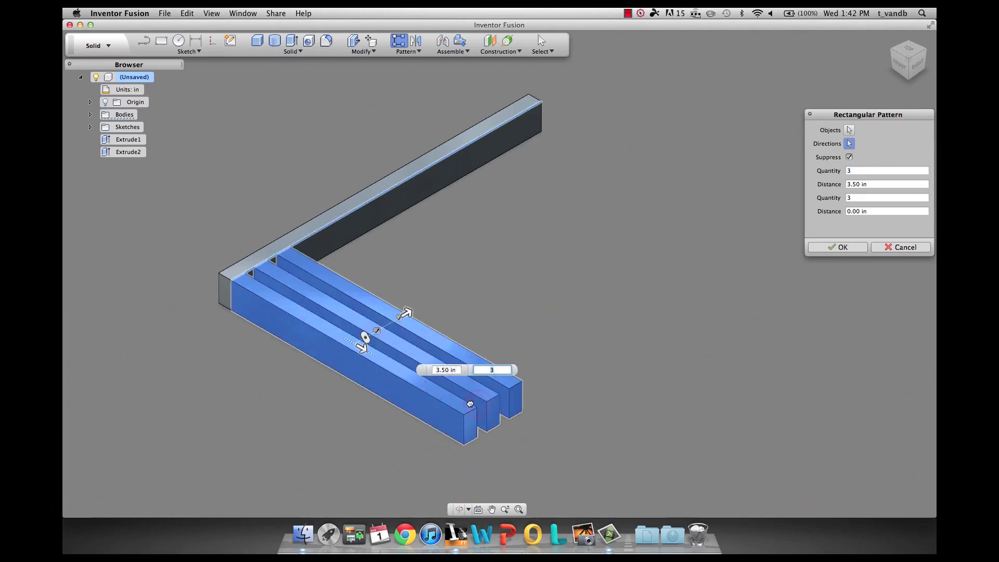
drag(564, 429, 880, 553)
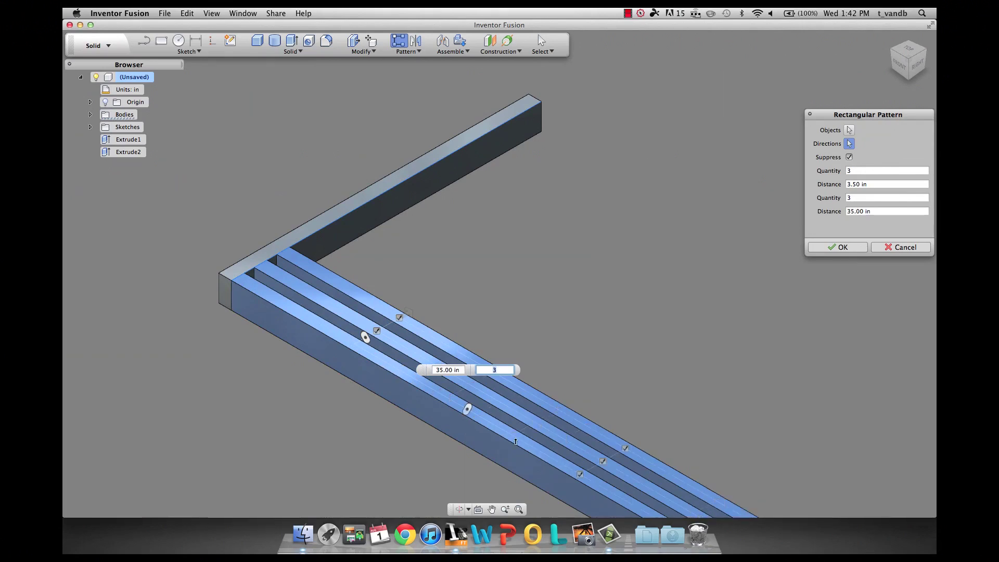
drag(494, 440, 238, 249)
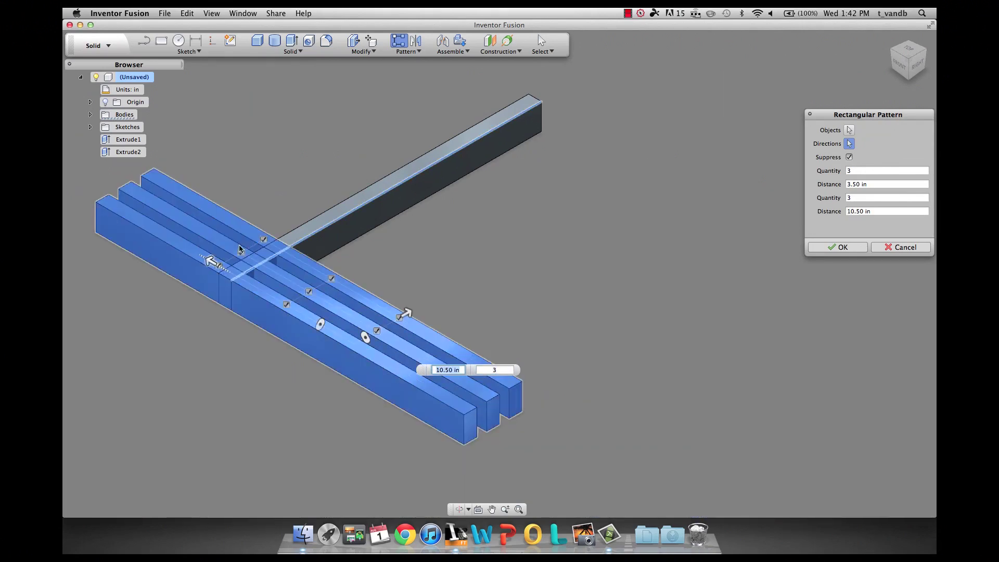
Set the second-direction quantity to 1 and the first to 2, then accept R-Pattern3
key(Tab)
click(849, 198)
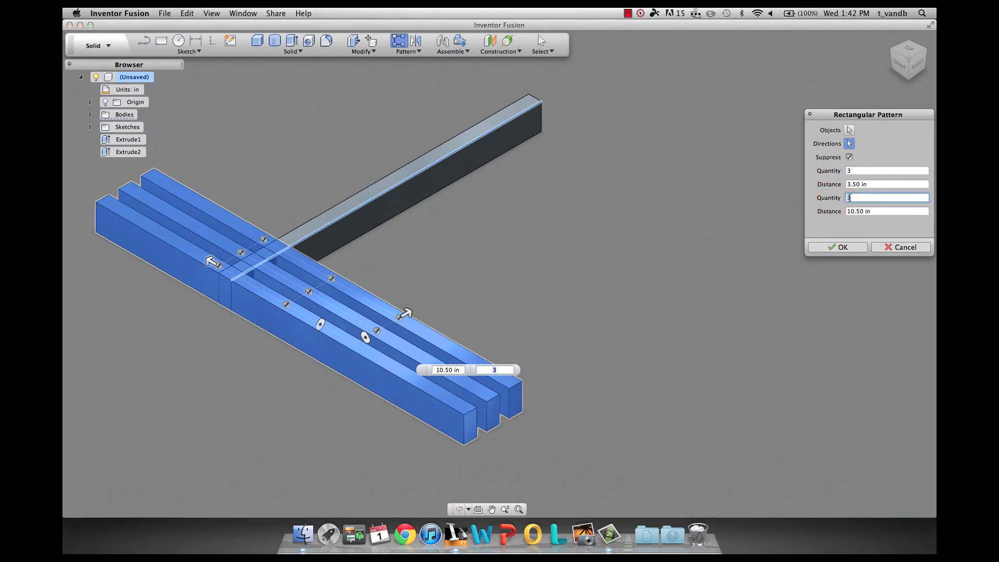
text(1)
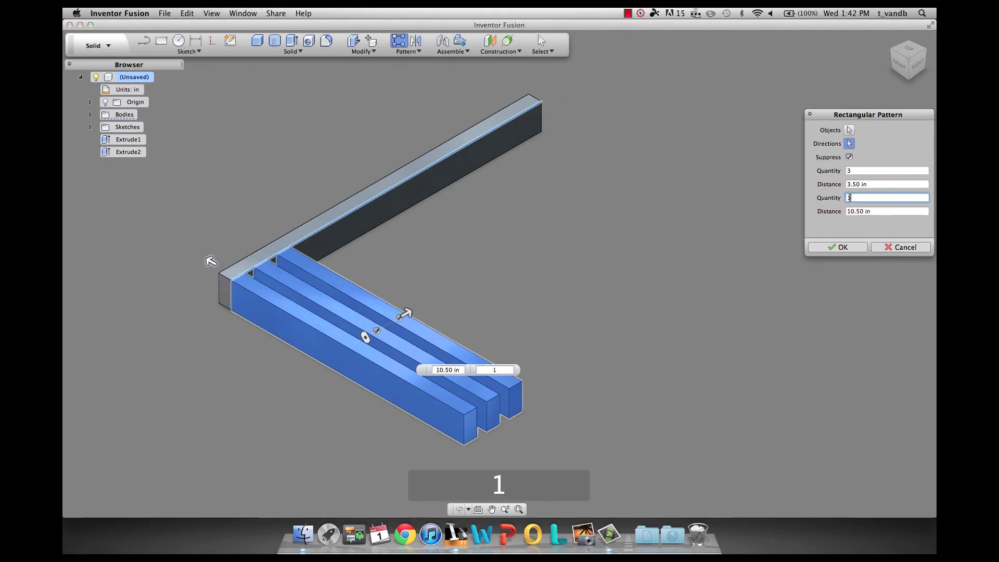
click(847, 170)
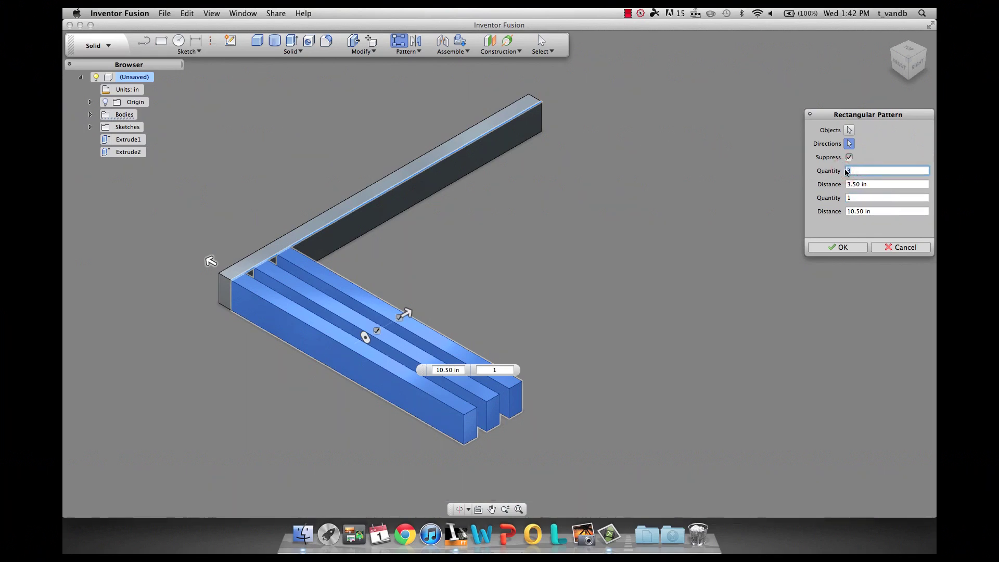
text(2)
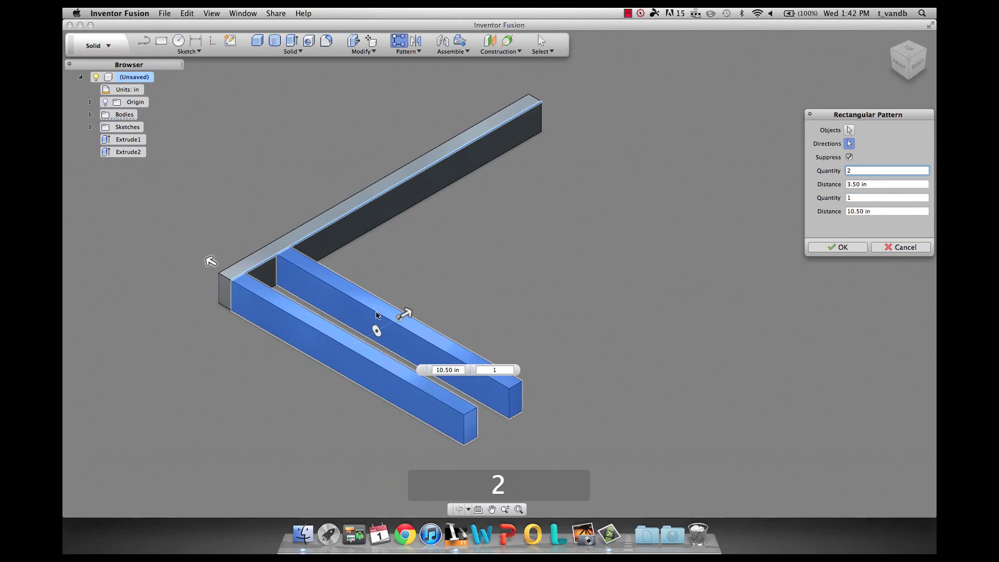
mouse_move(410, 312)
mouse_down()
mouse_move(398, 317)
mouse_move(407, 311)
mouse_up()
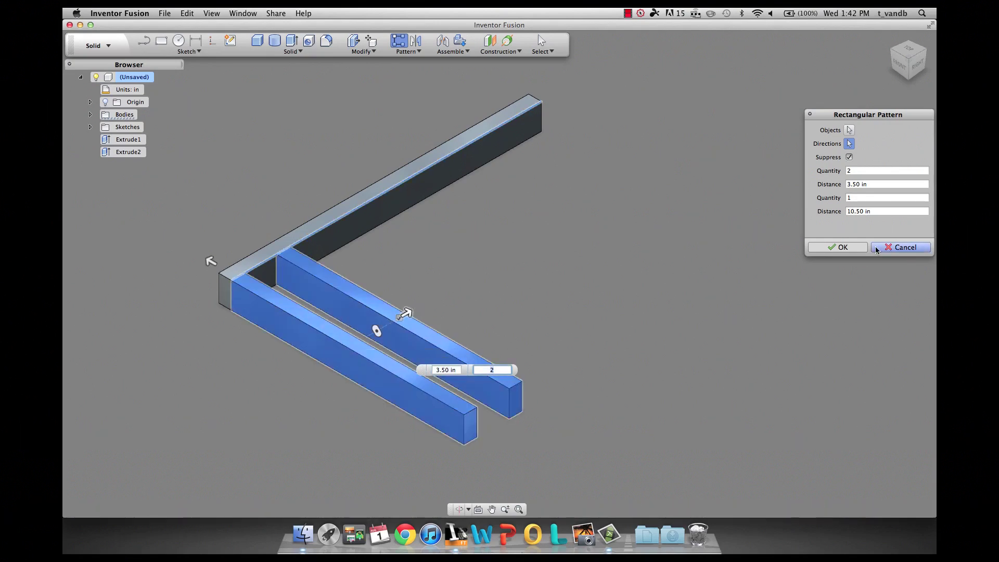
click(853, 246)
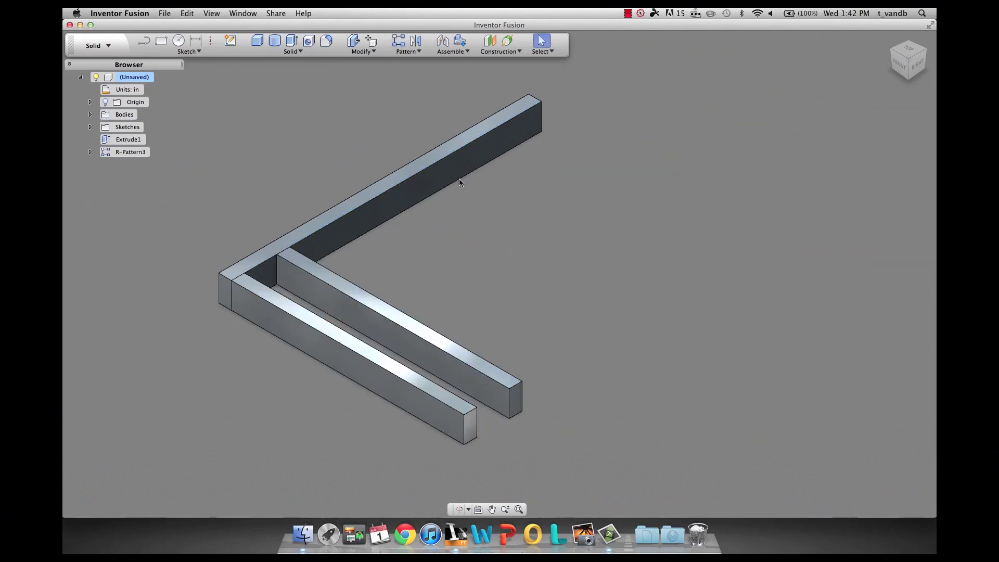
middle_drag(478, 208, 388, 188)
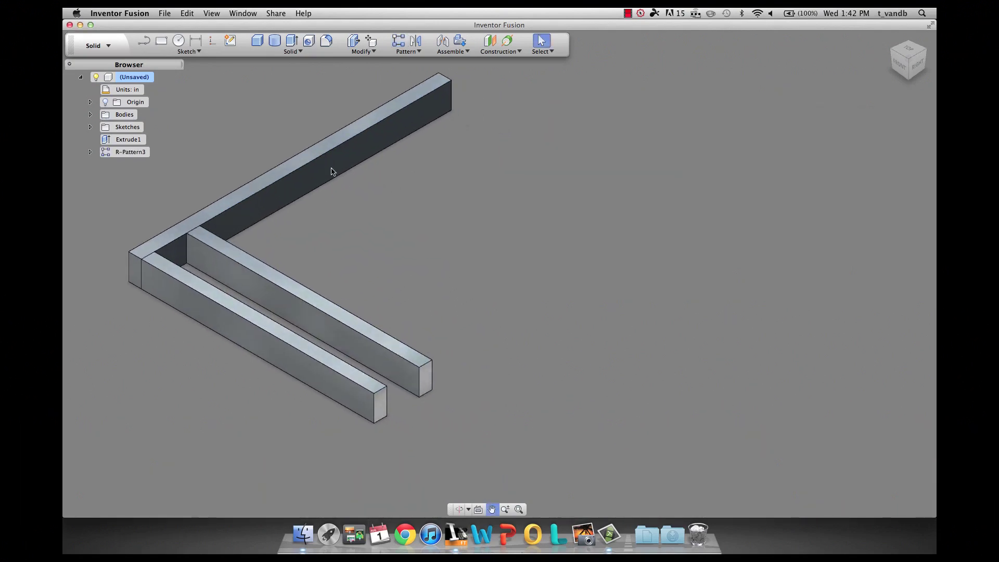
Mirror all frame bodies about the side bar's end face, creating Mirror5's far crossbar
scroll(388, 244, up, 1)
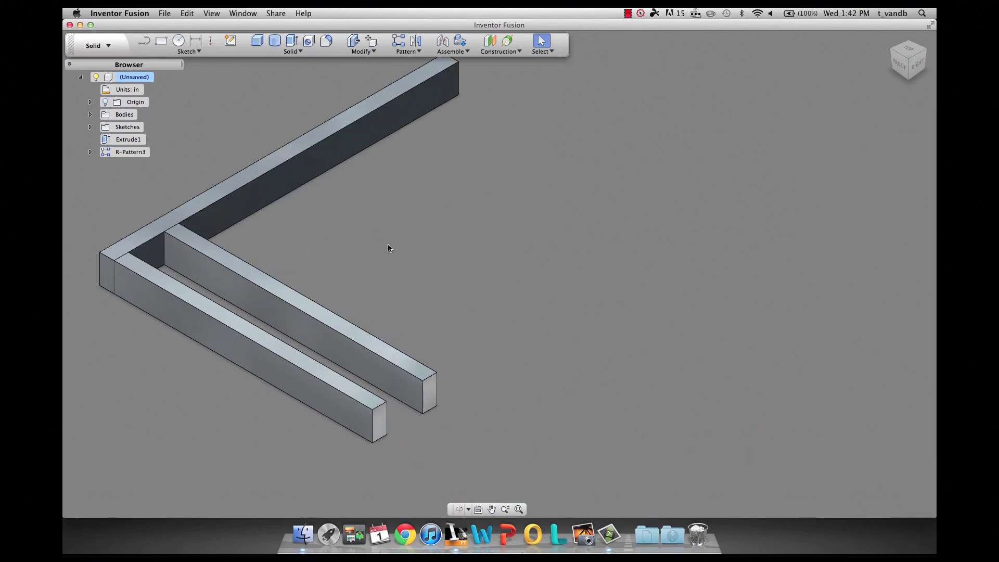
scroll(388, 244, down, 2)
click(415, 41)
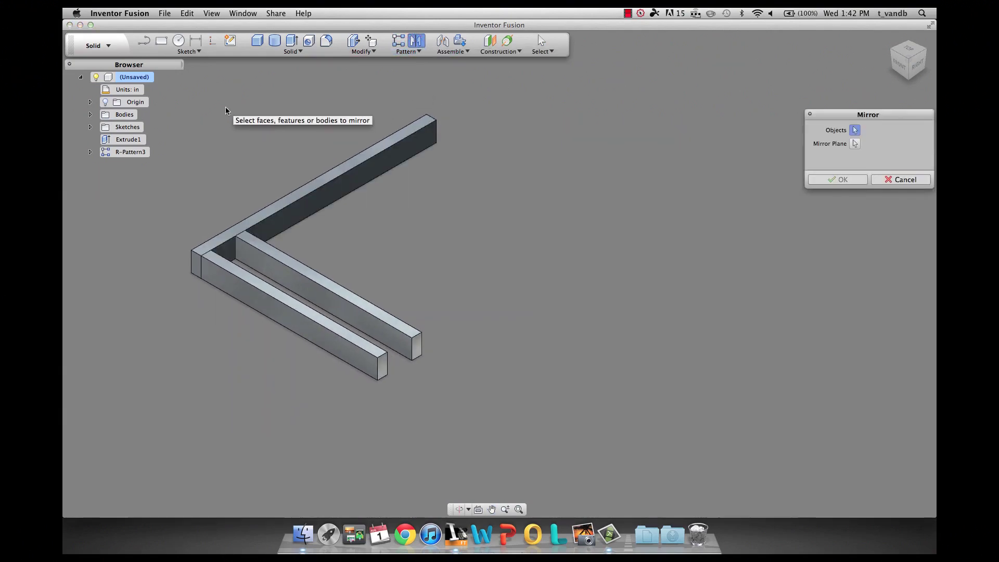
drag(176, 94, 528, 394)
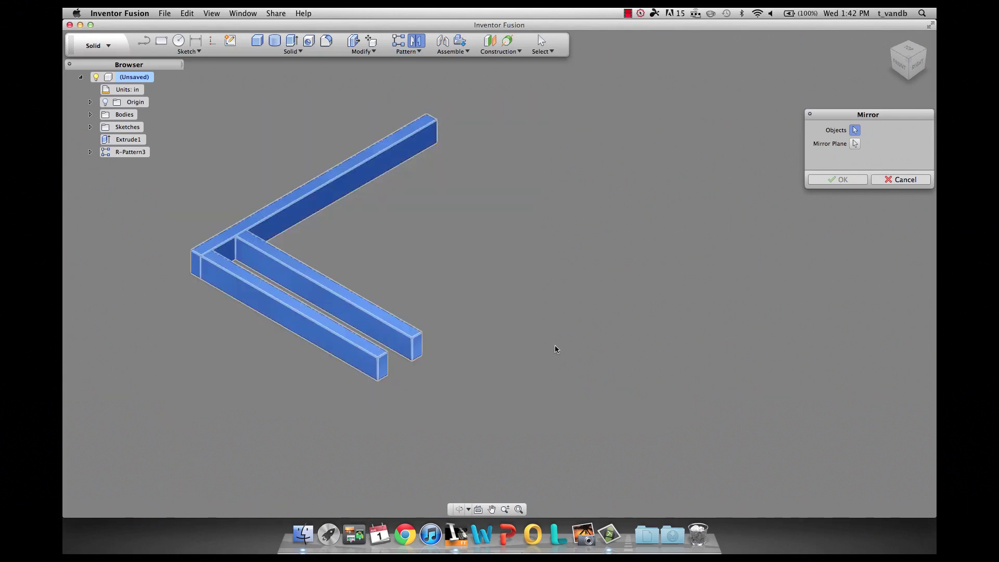
click(855, 144)
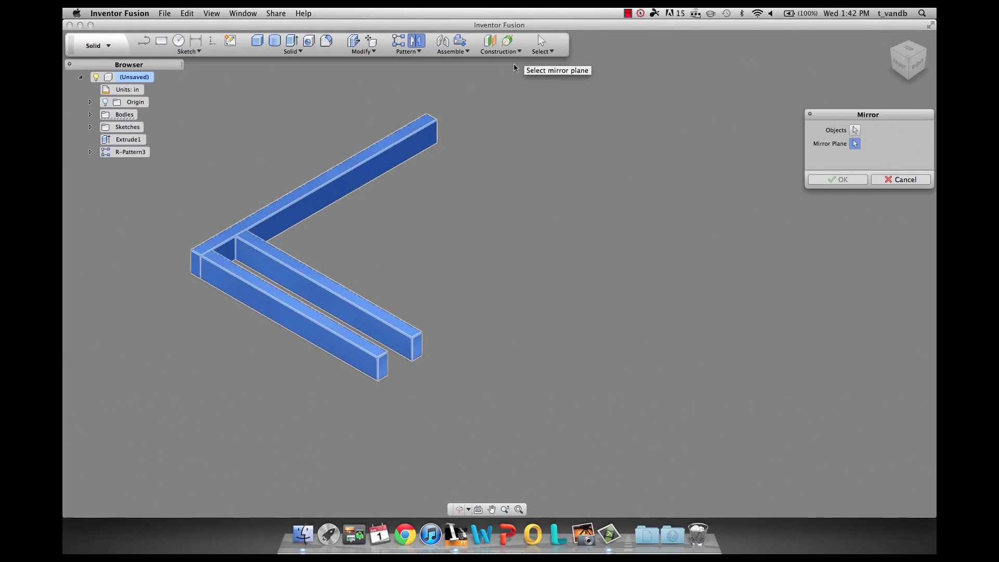
click(382, 370)
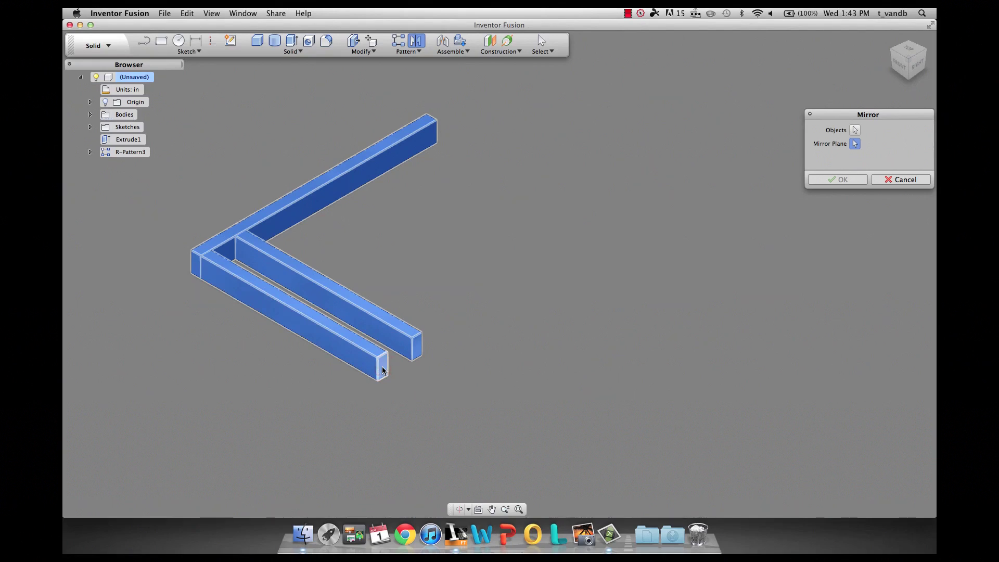
click(382, 369)
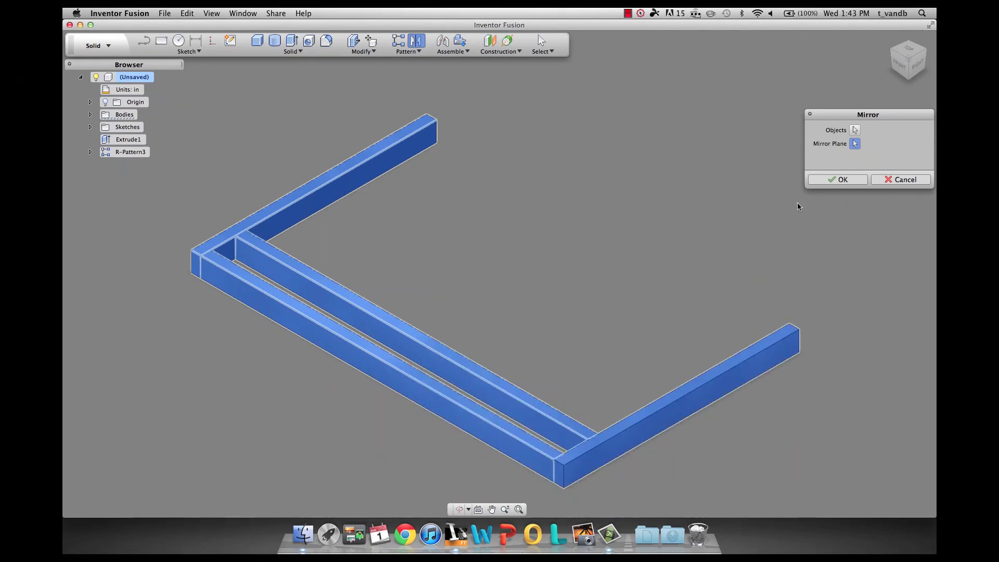
click(835, 179)
click(831, 179)
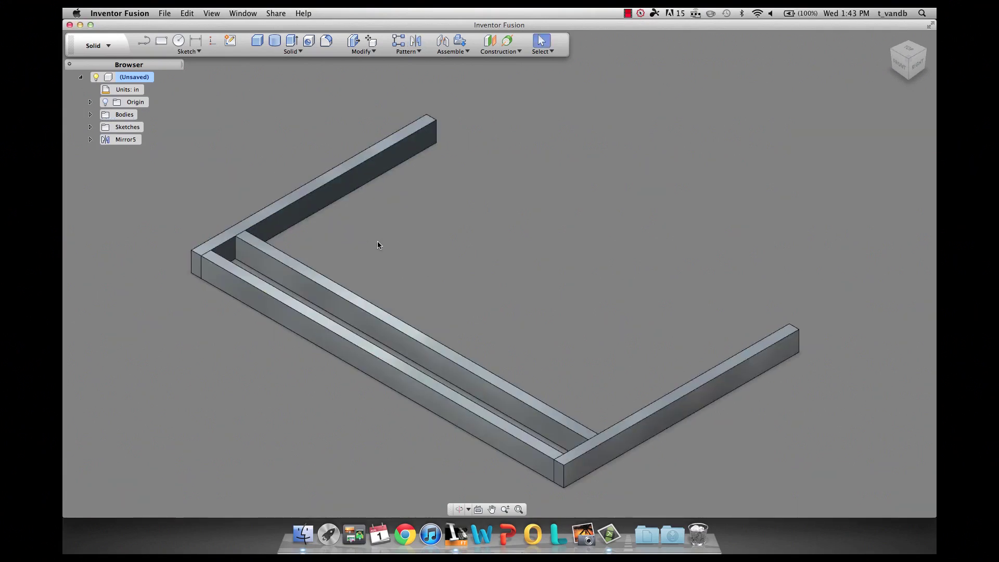
Sketch a 4.00 in circle on the face between the rails near the corner
click(179, 40)
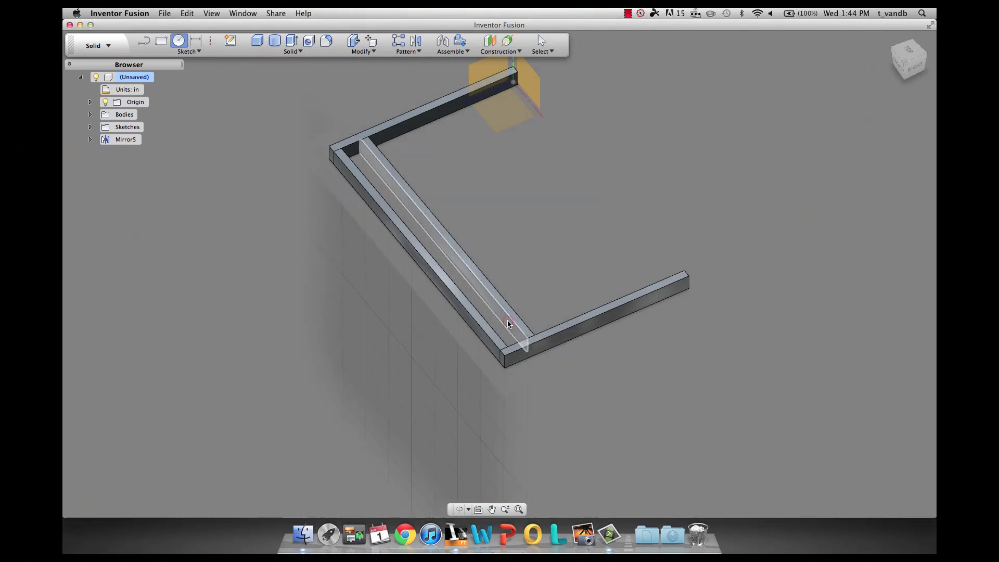
click(507, 321)
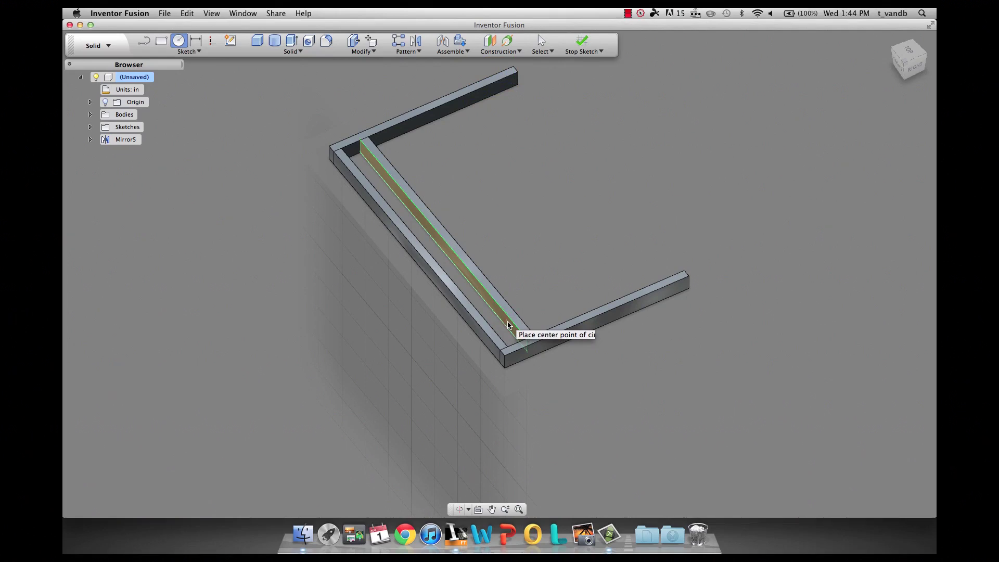
click(508, 324)
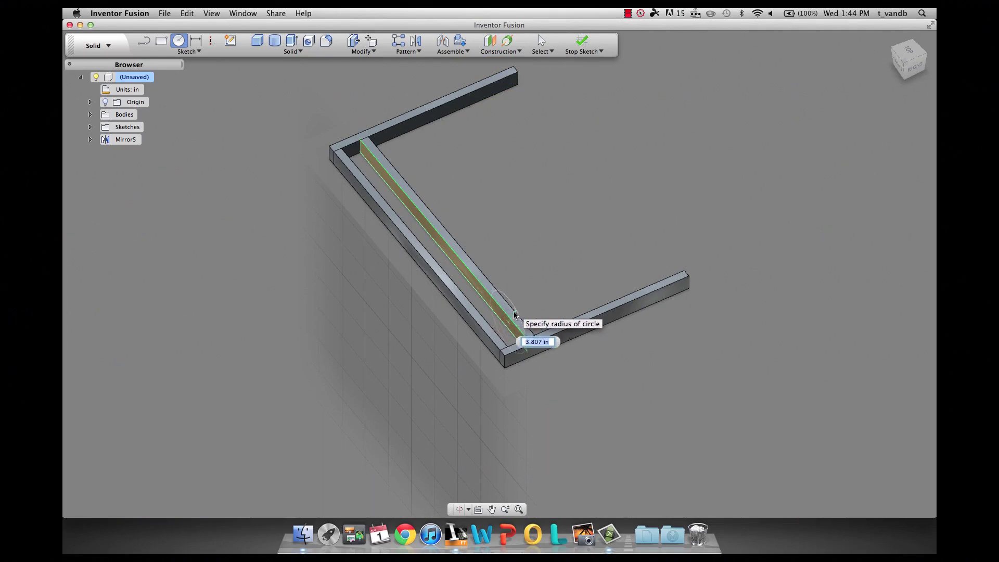
text(4)
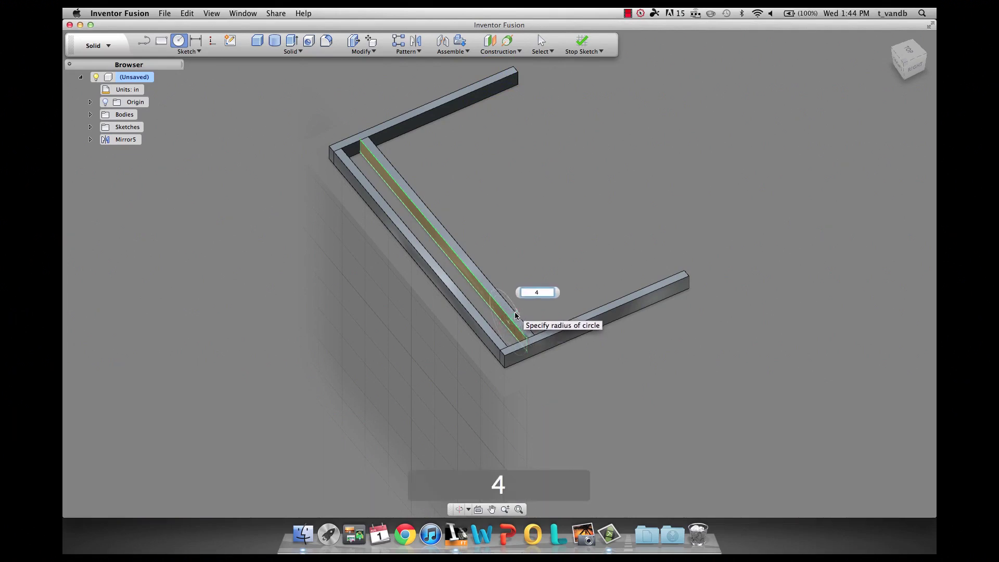
key(Return)
Extrude the circle 2.50 in as a New Body wheel, Extrude10
click(517, 315)
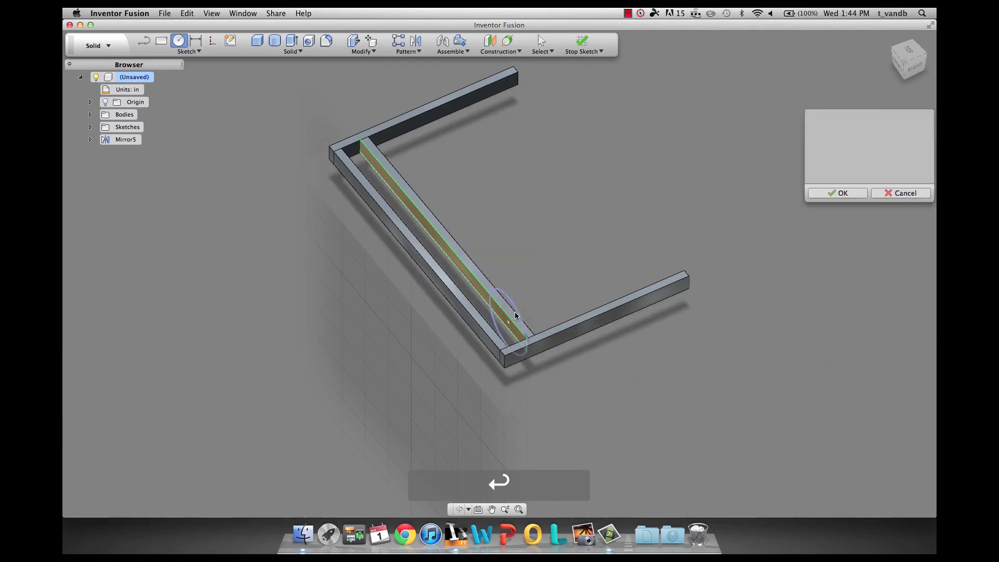
click(495, 339)
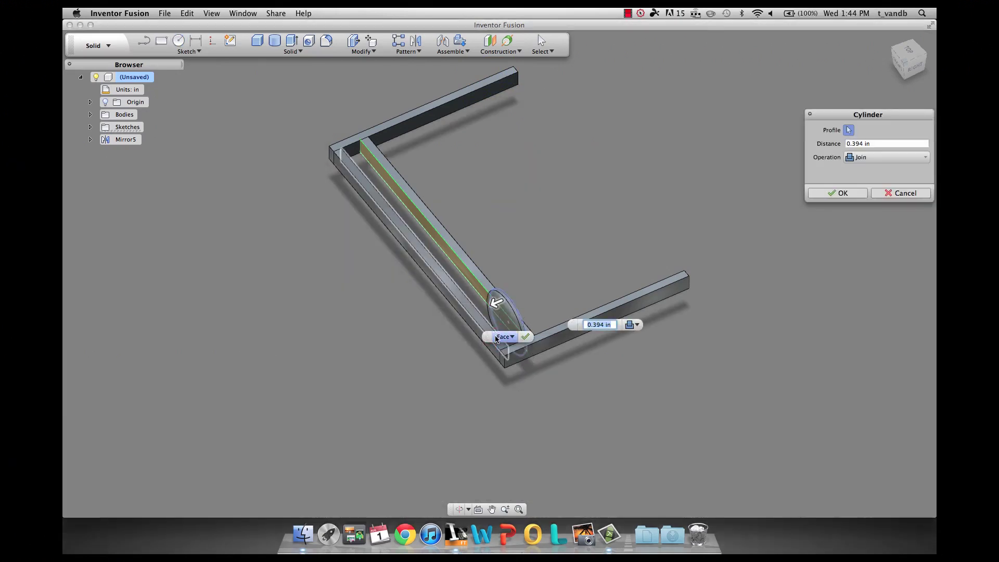
click(505, 346)
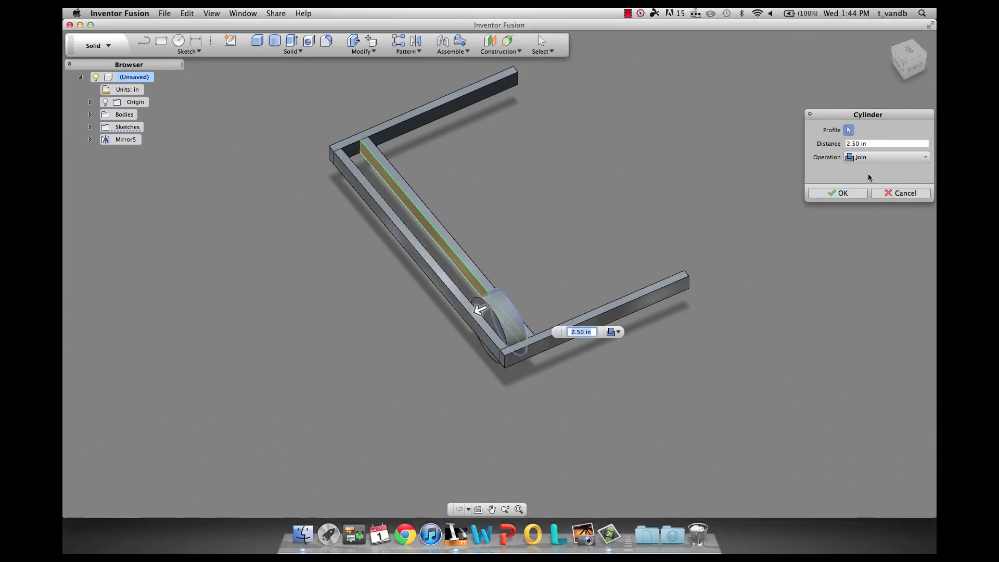
click(867, 157)
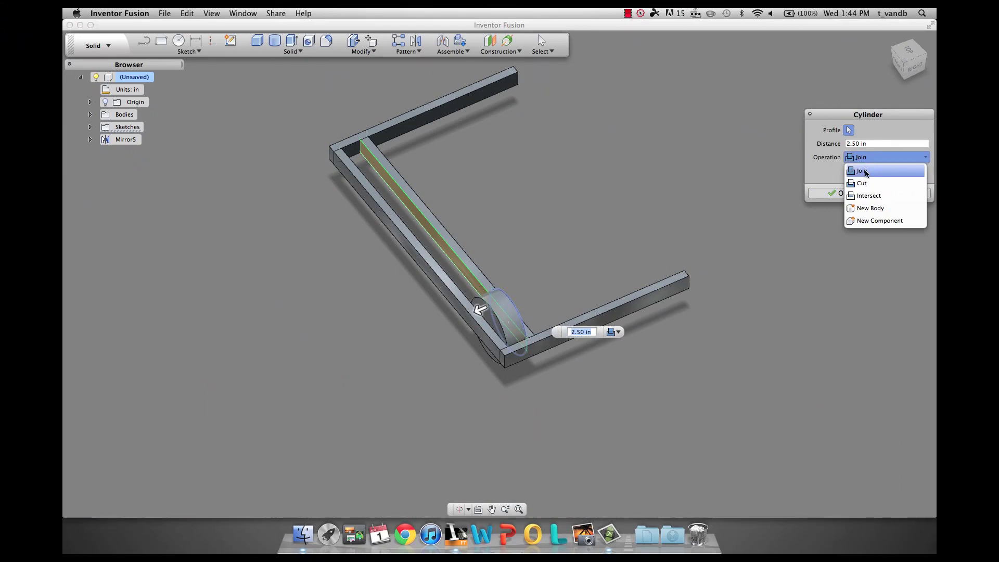
click(867, 209)
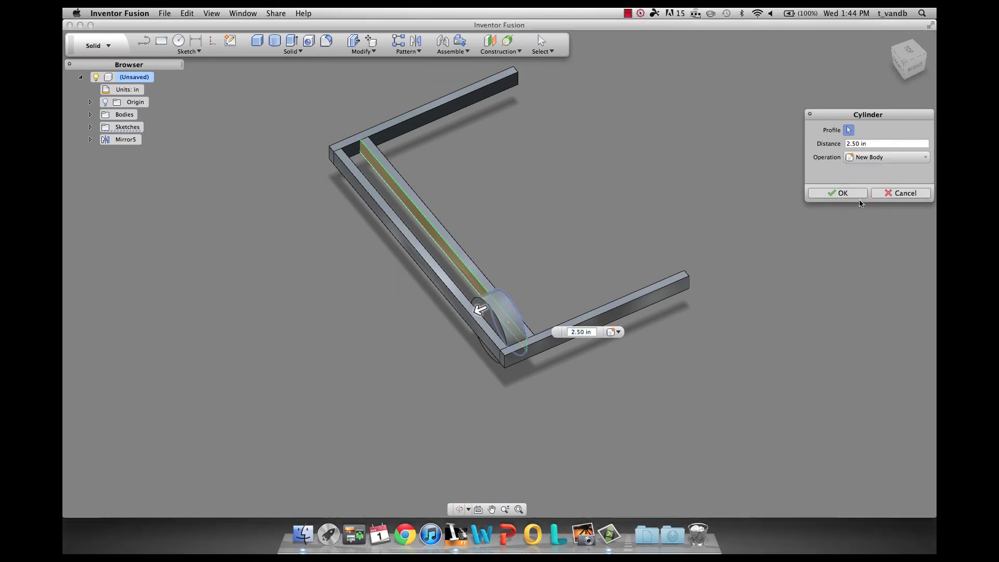
click(857, 194)
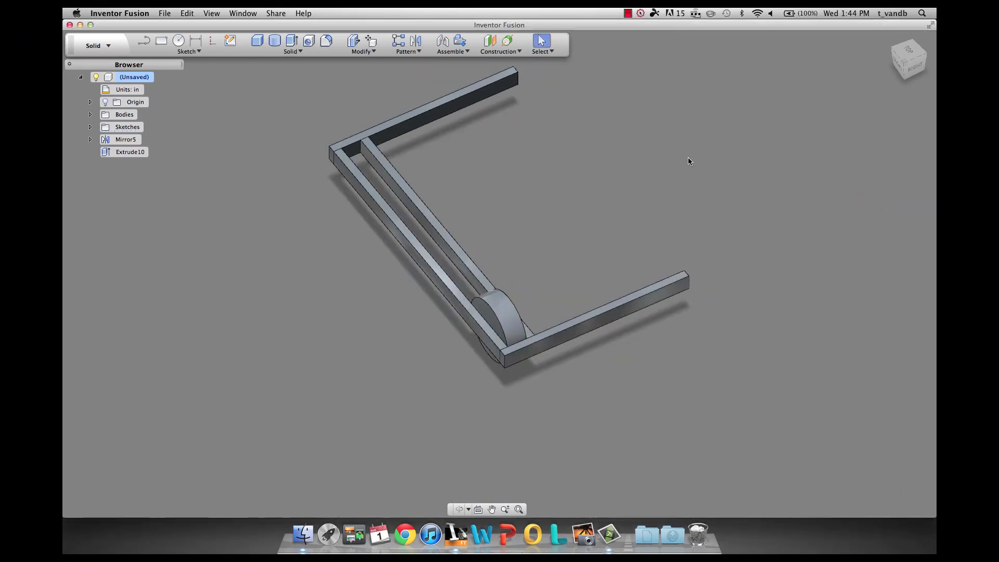
Pattern the wheel along the inner rail edge: 3 copies over 27.00 in, second-direction quantity 1
shift+scroll(607, 258, up, 2)
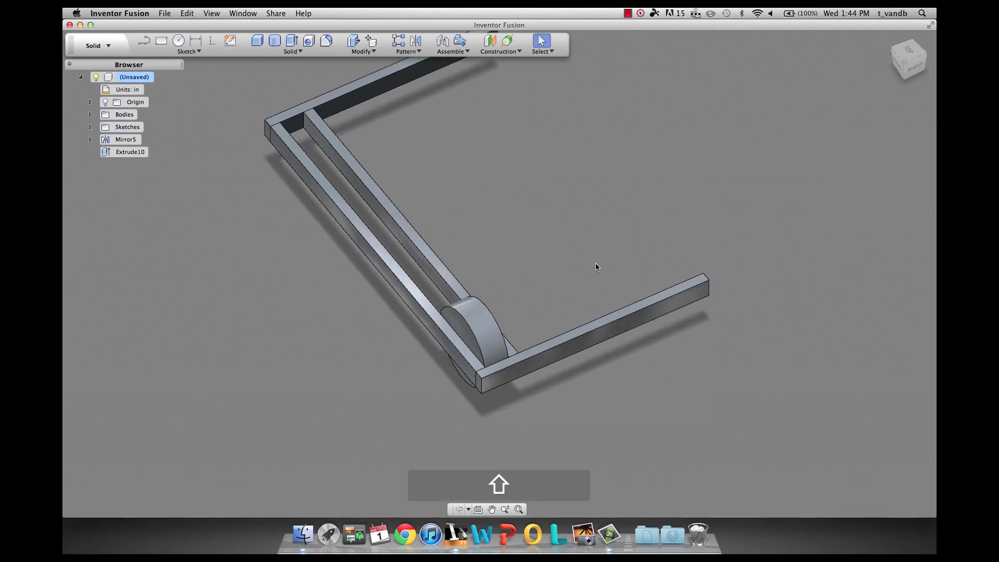
shift+scroll(594, 269, up, 1)
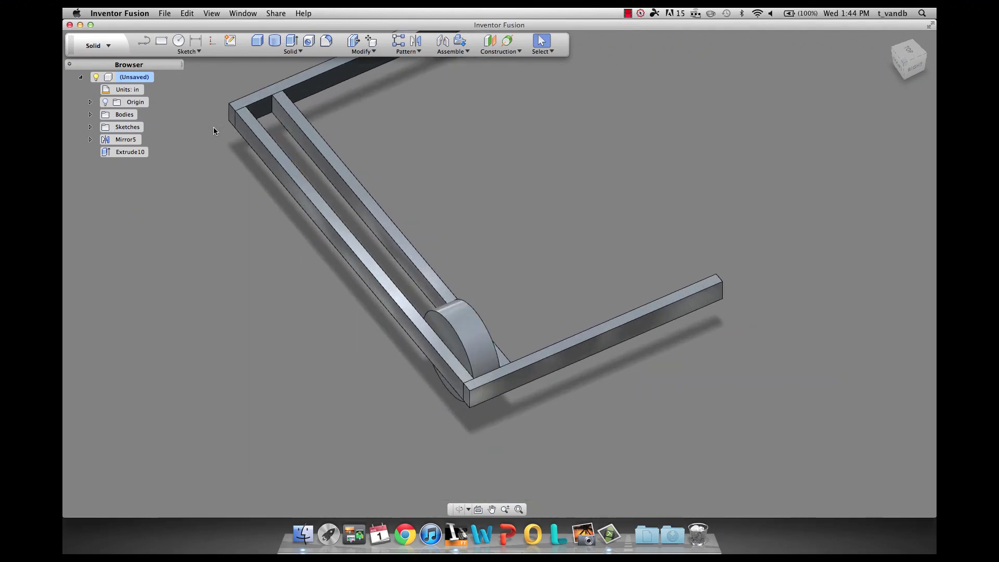
click(397, 43)
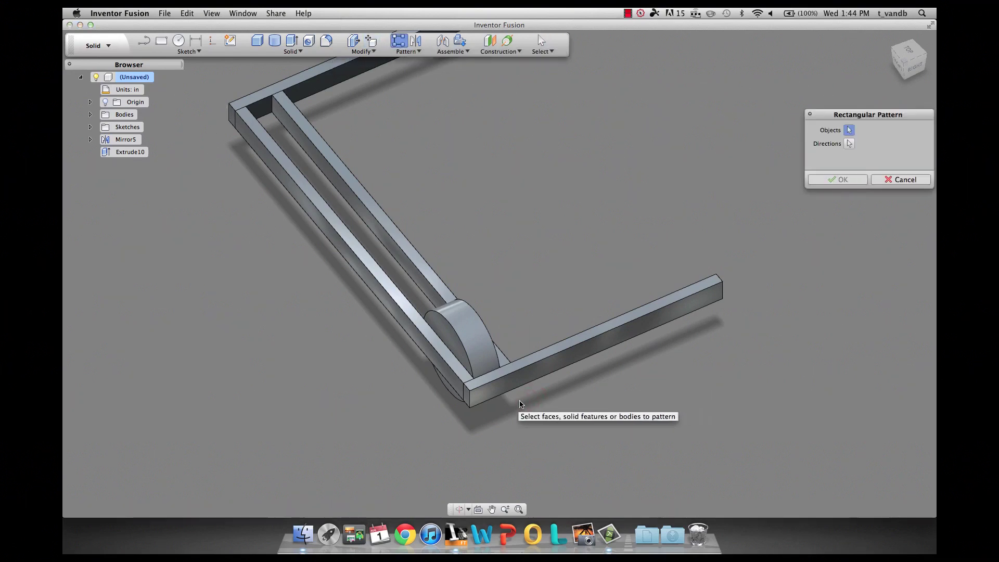
click(459, 336)
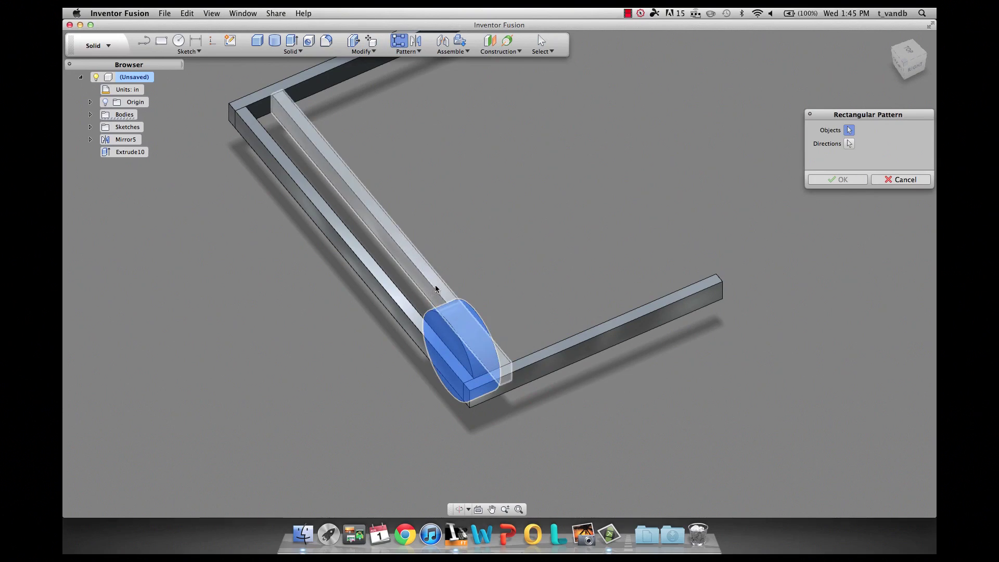
click(849, 144)
click(850, 145)
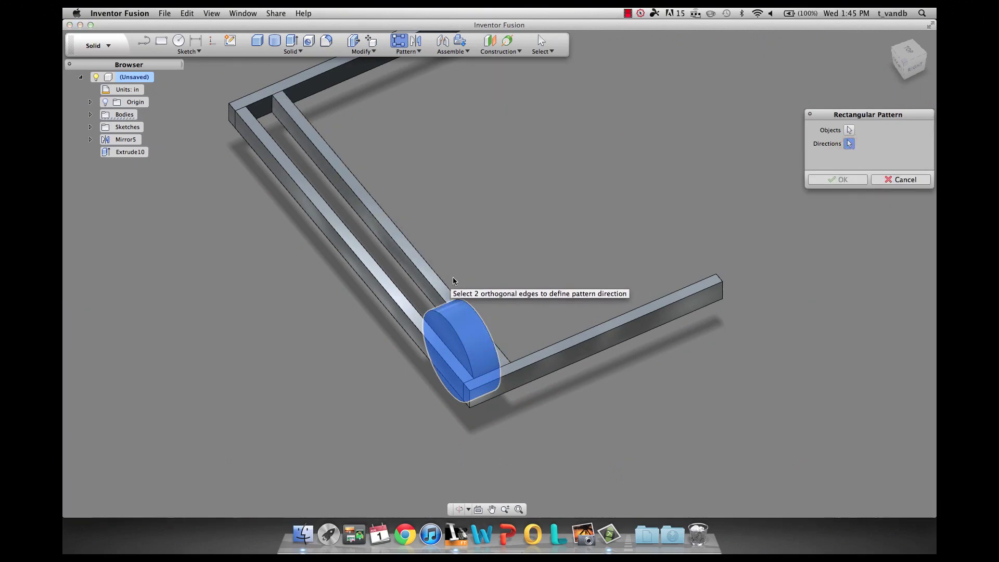
click(431, 288)
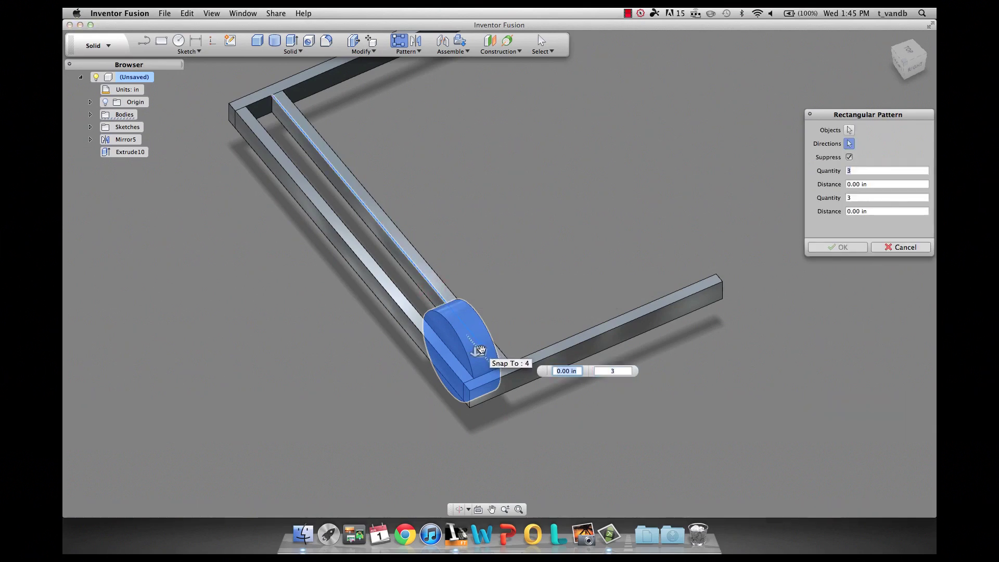
drag(478, 351, 301, 152)
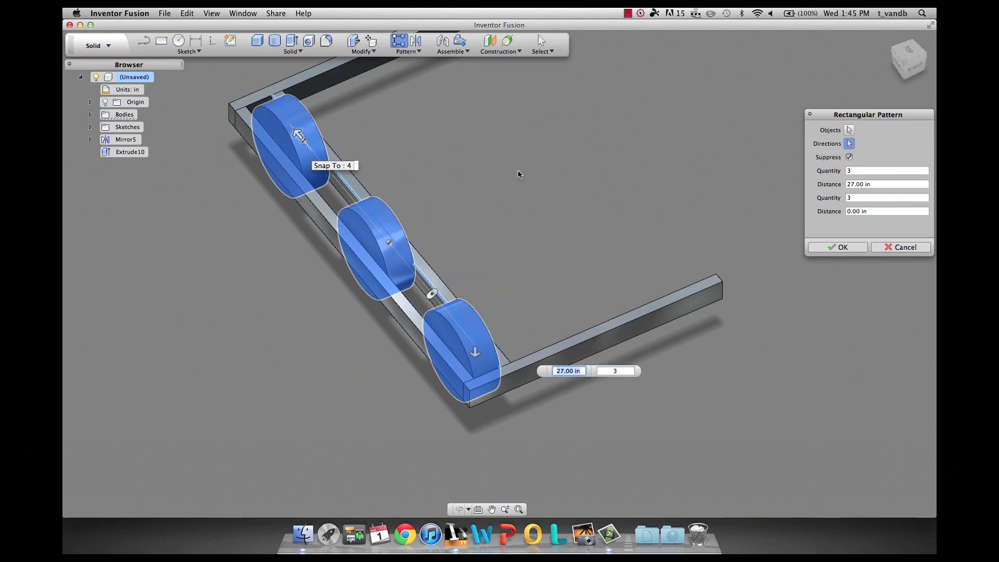
click(845, 200)
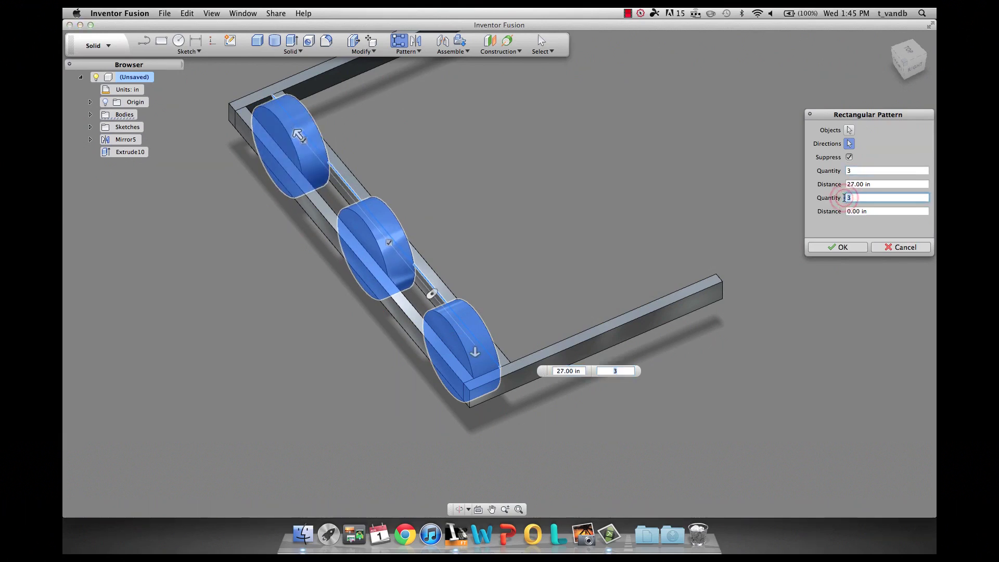
text(1)
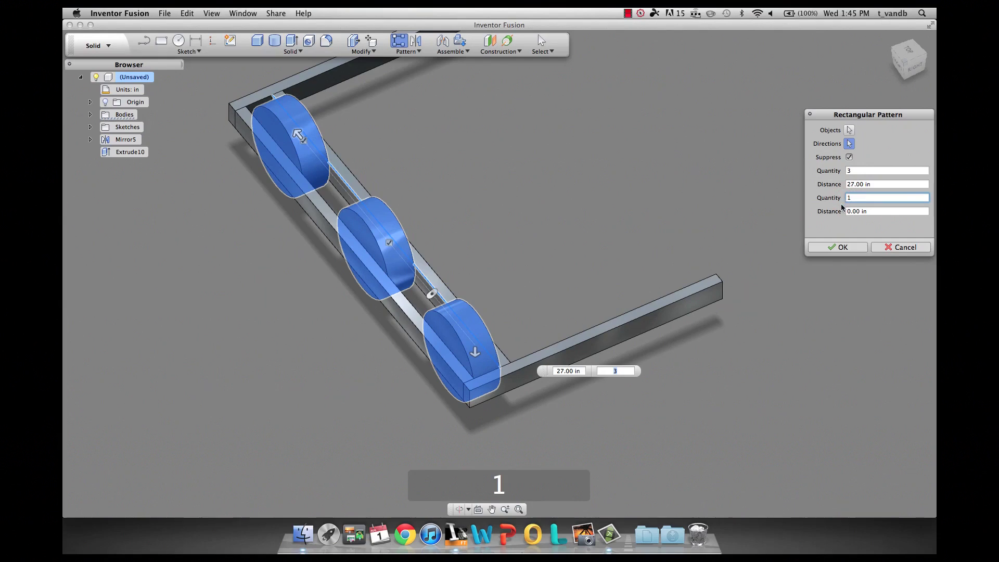
click(839, 246)
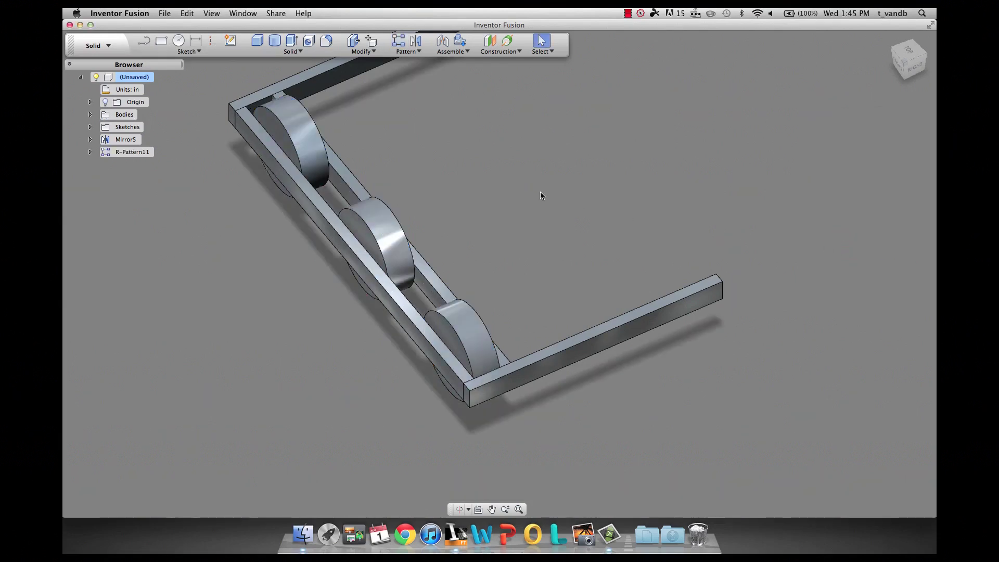
Window-select the whole frame and all wheels as Mirror objects
scroll(539, 196, up, 5)
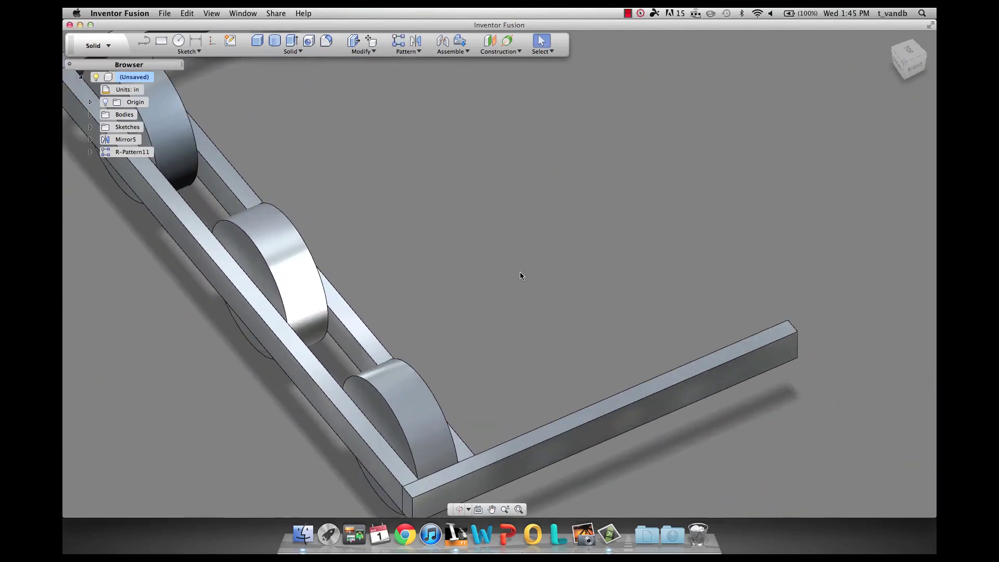
scroll(520, 274, down, 5)
middle_drag(516, 247, 493, 280)
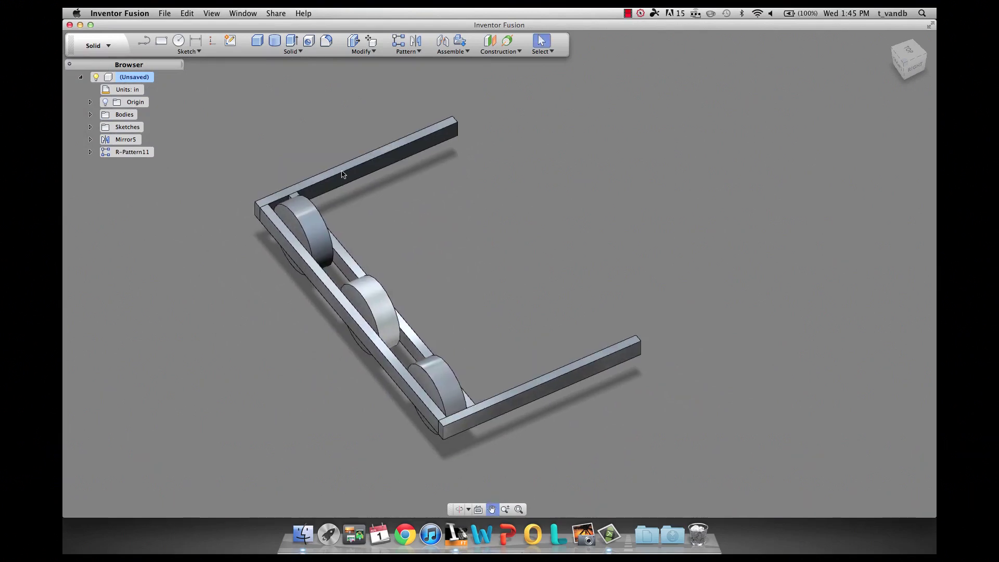
drag(196, 64, 716, 452)
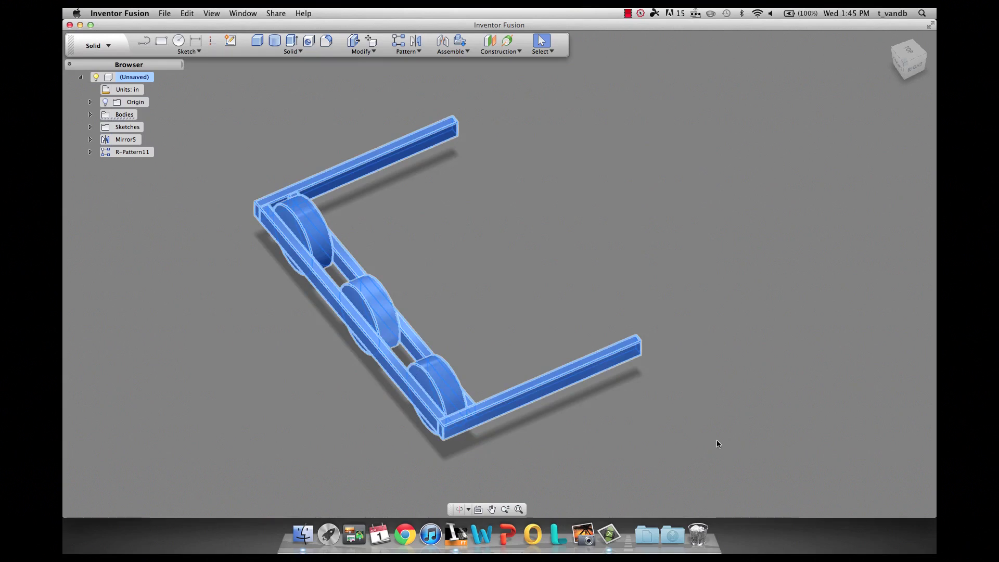
click(416, 40)
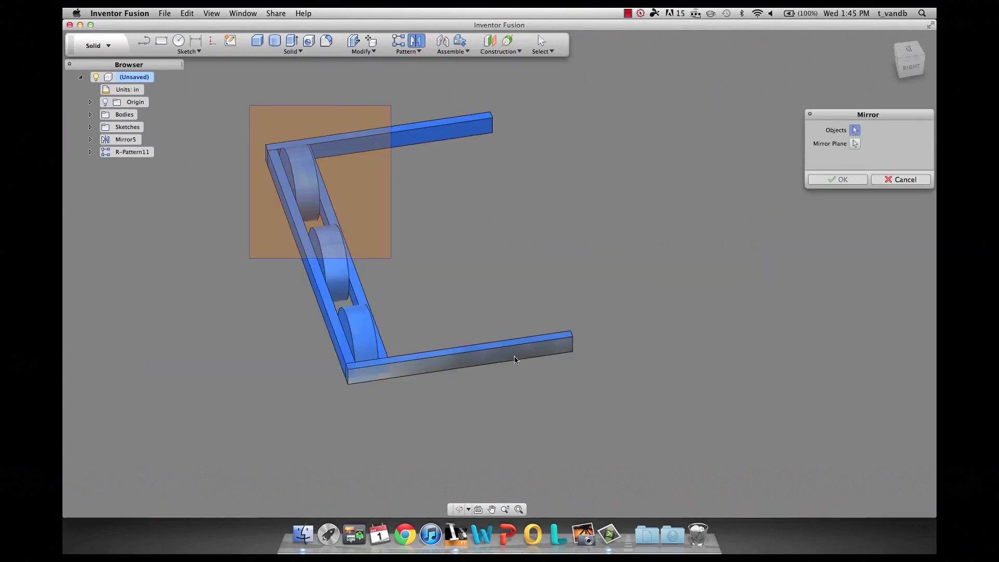
drag(515, 359, 567, 362)
click(538, 342)
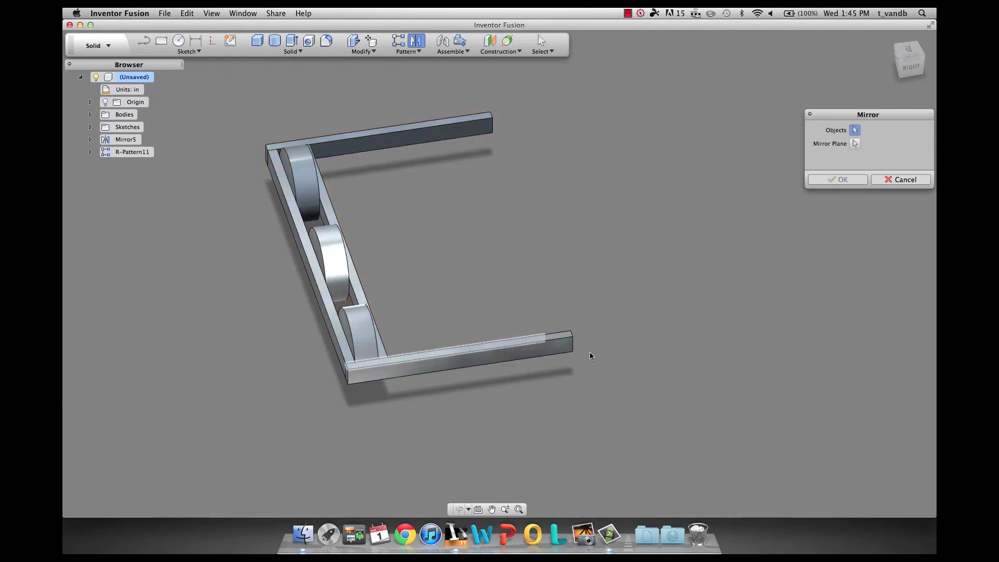
drag(640, 450, 235, 91)
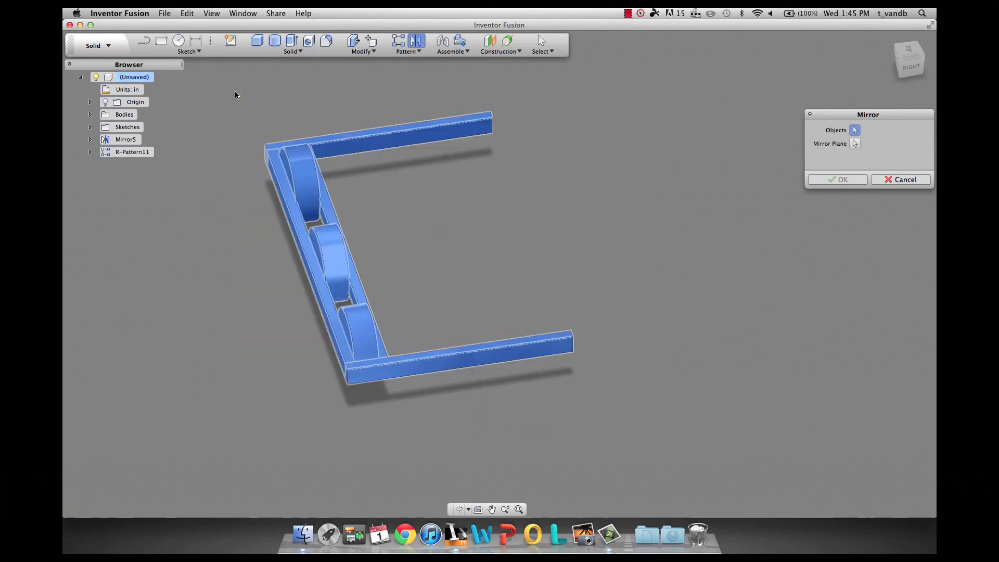
Use the leg's end face as mirror plane and confirm, creating Mirror14
click(854, 144)
key(shift)
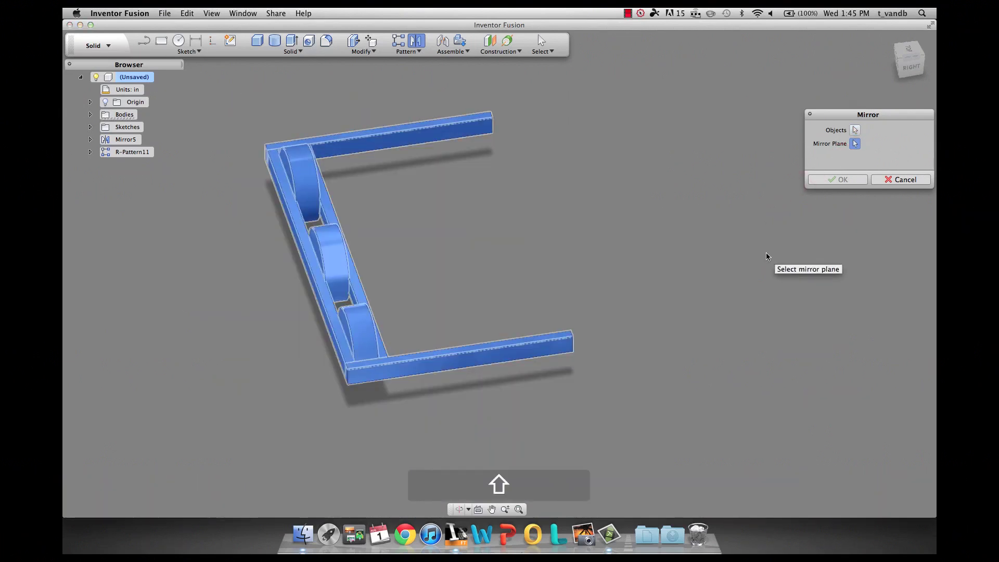
shift+middle_drag(716, 282, 643, 253)
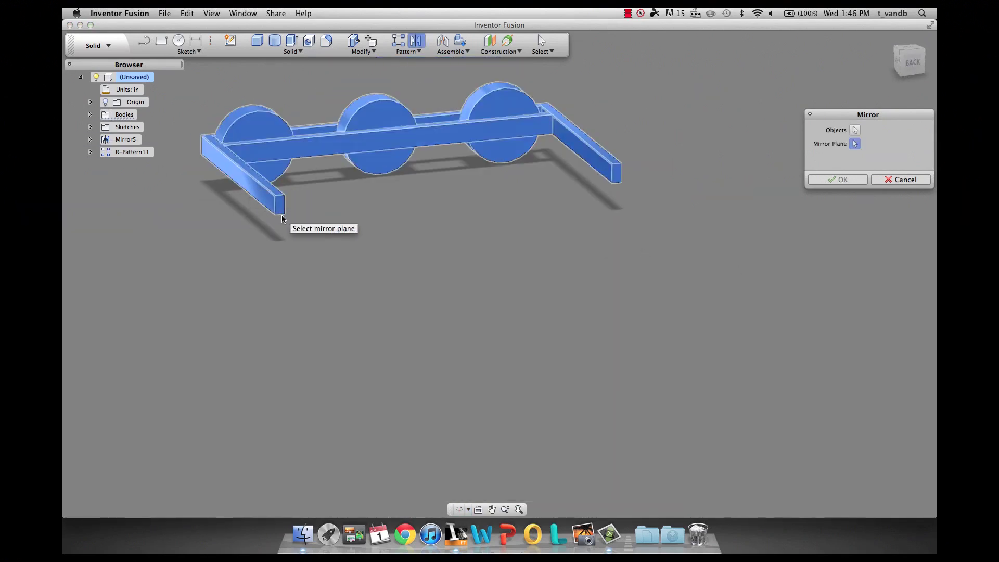
mouse_move(280, 210)
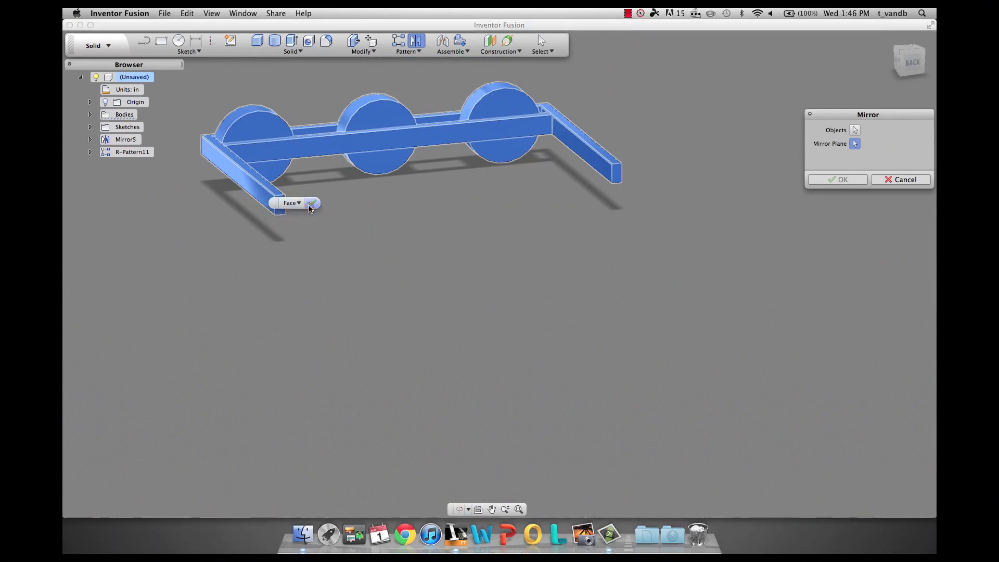
click(280, 211)
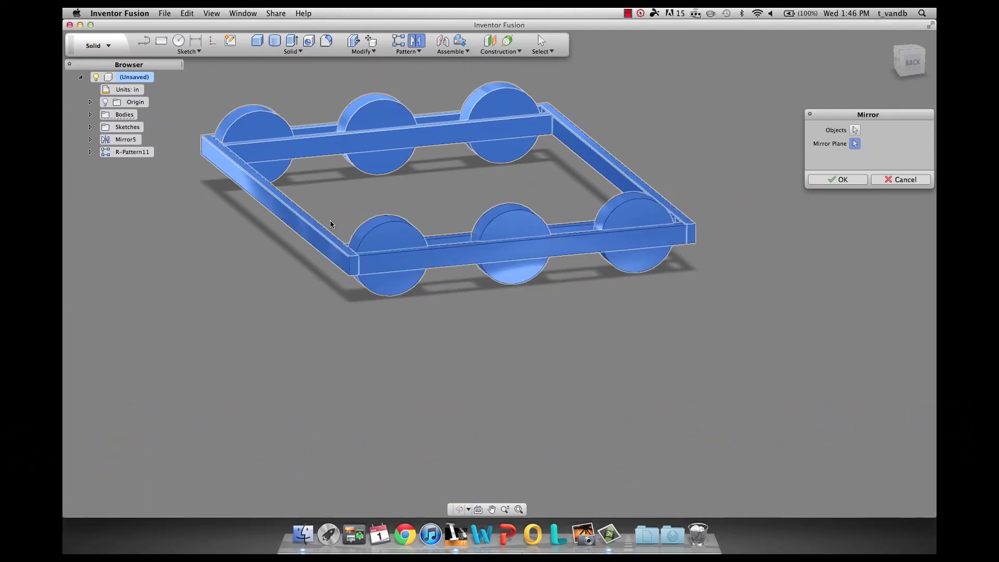
click(854, 180)
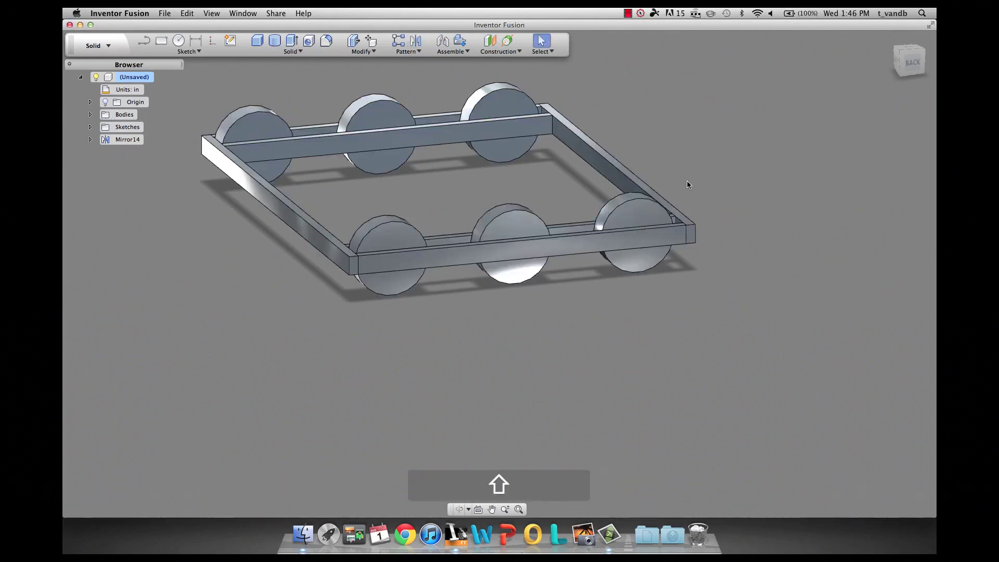
shift+middle_drag(694, 177, 691, 208)
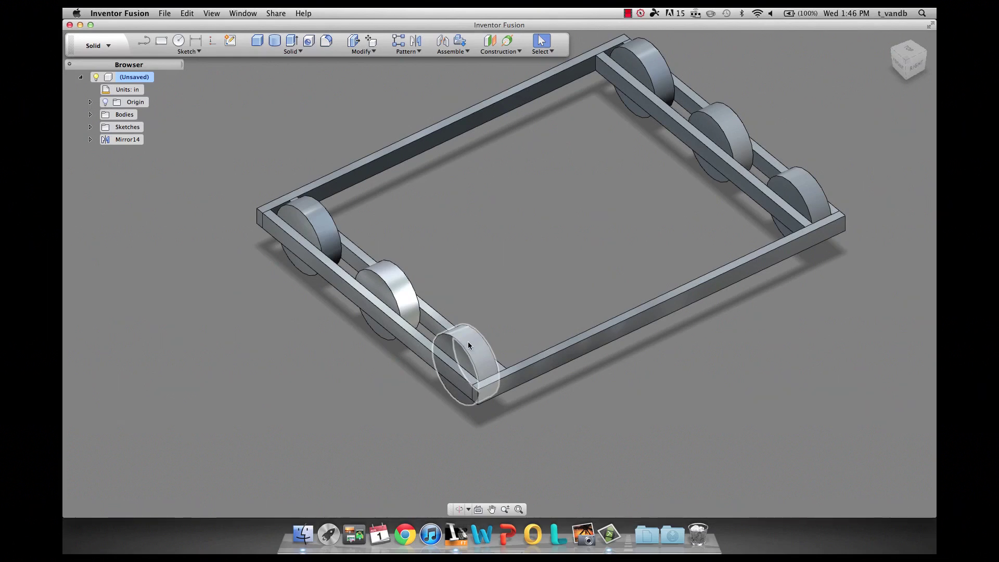
click(91, 139)
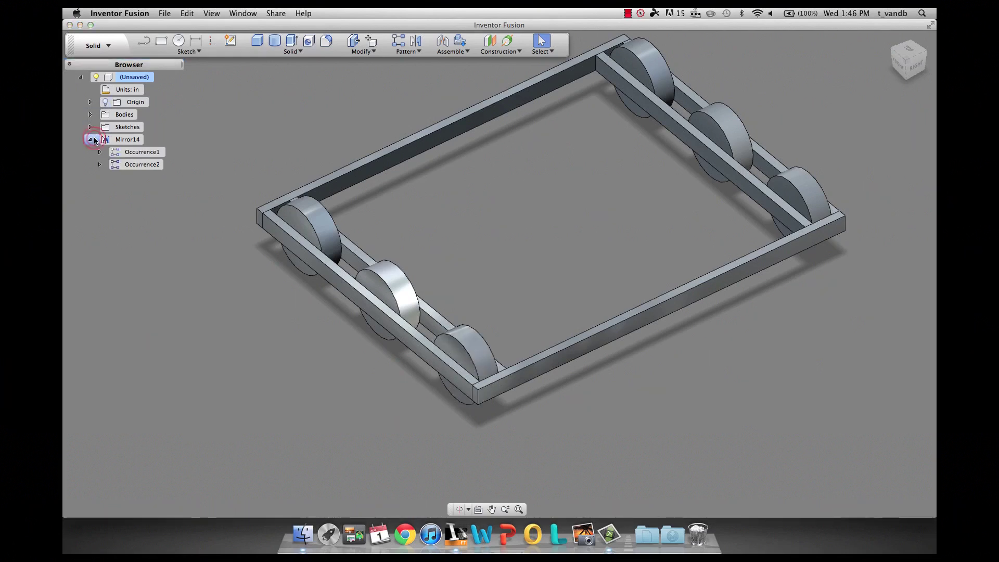
click(137, 151)
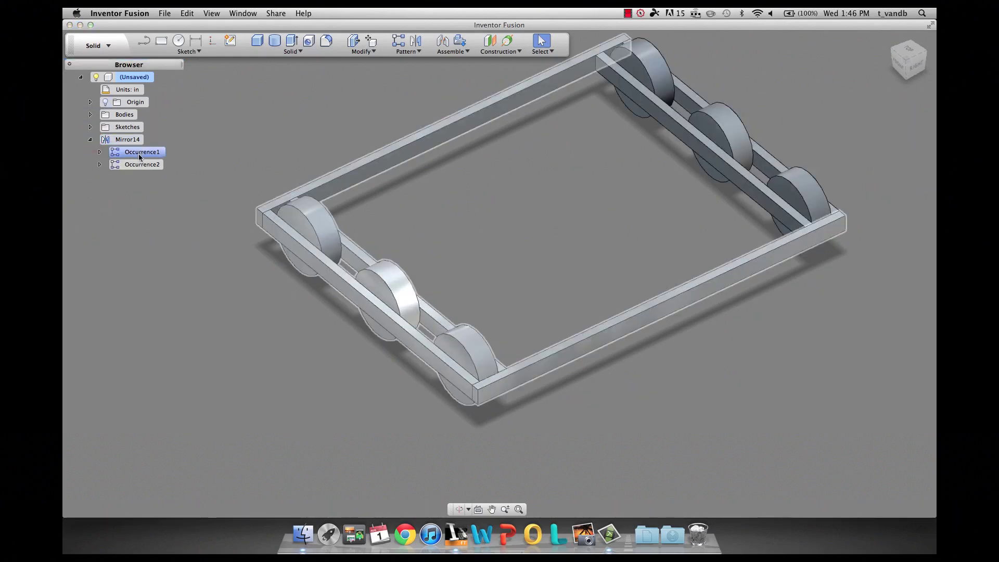
click(140, 165)
key(Escape)
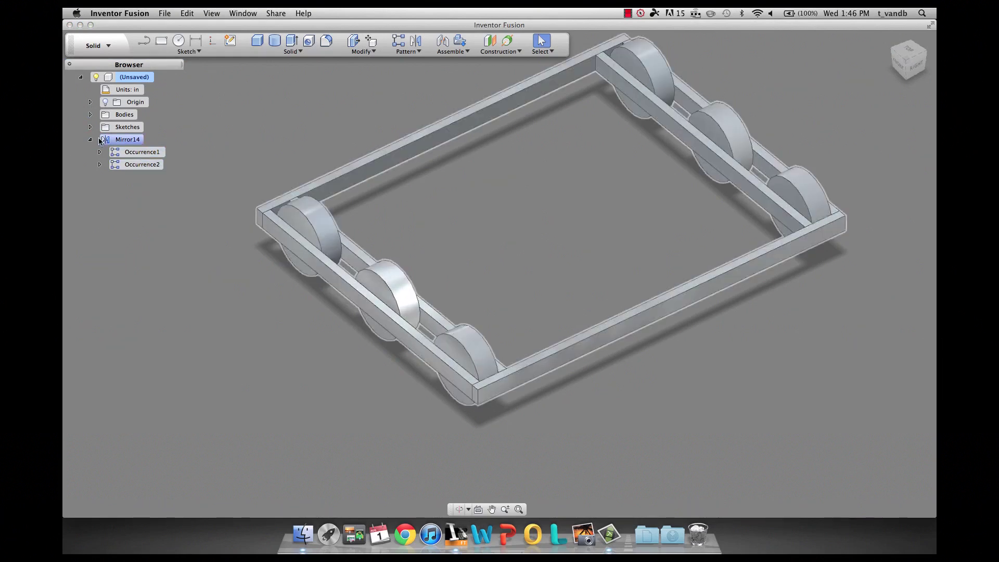
click(89, 140)
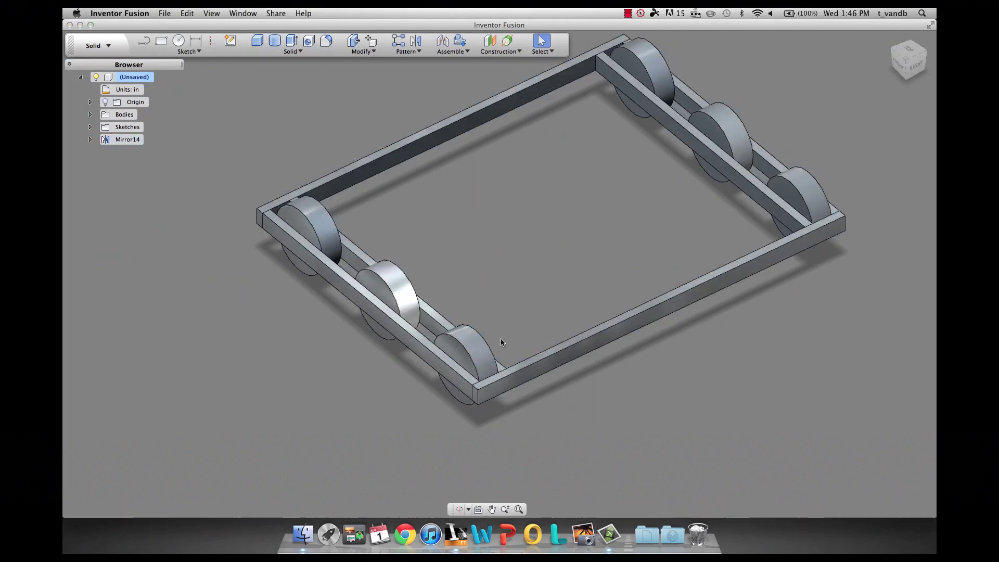
Offset the front wheel's outer face by -1.00 in so the wheel is an inch thinner
click(475, 344)
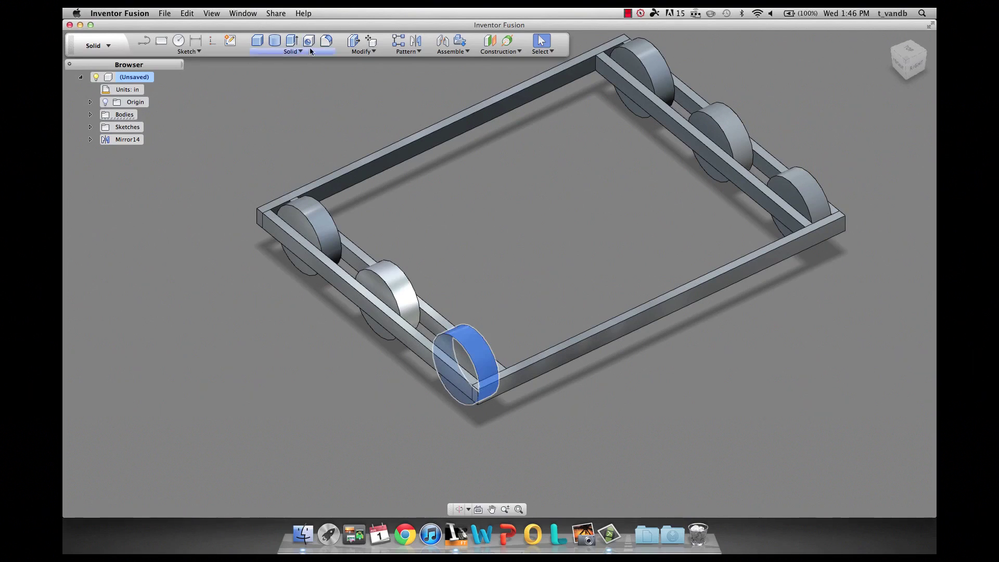
click(352, 42)
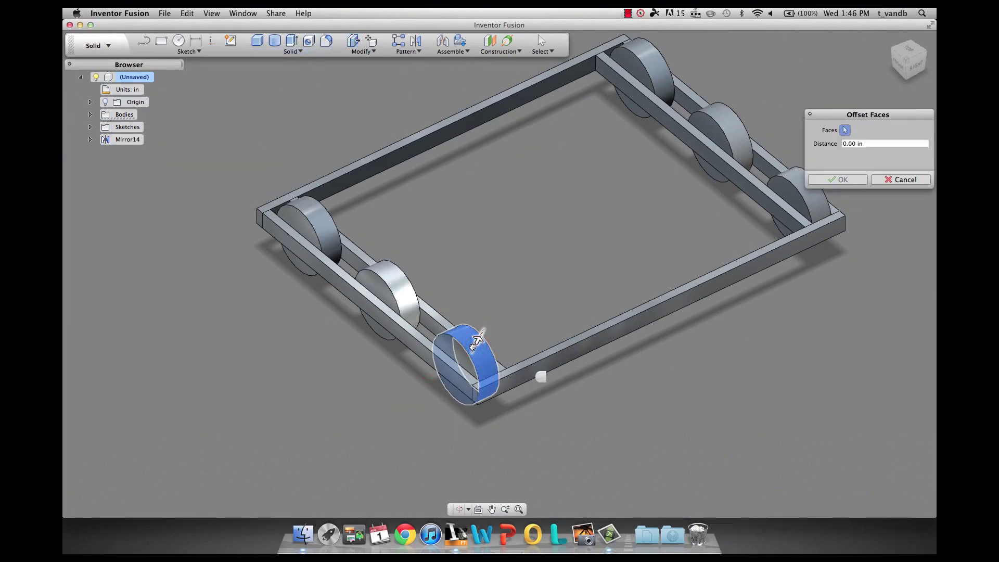
drag(473, 347, 474, 344)
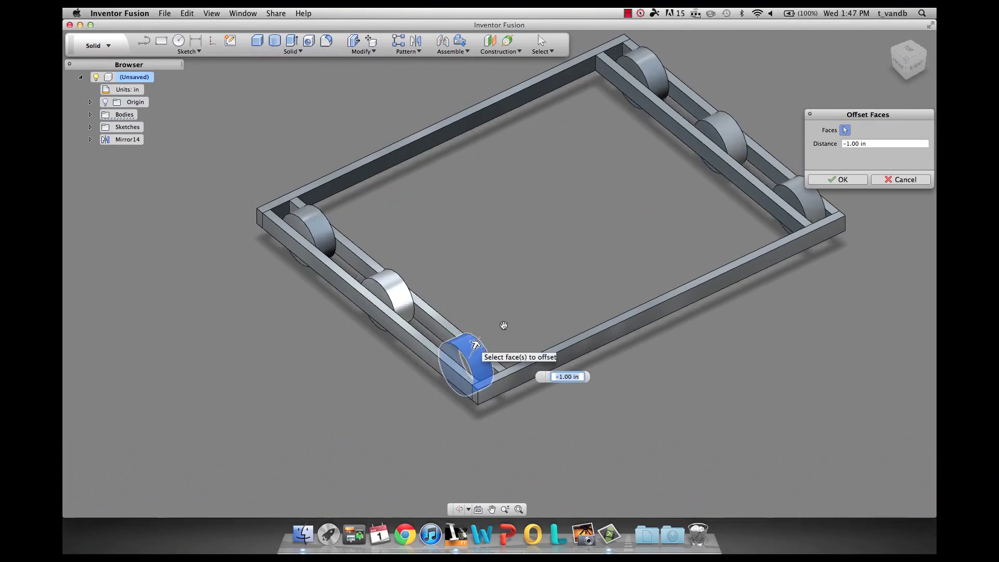
click(853, 181)
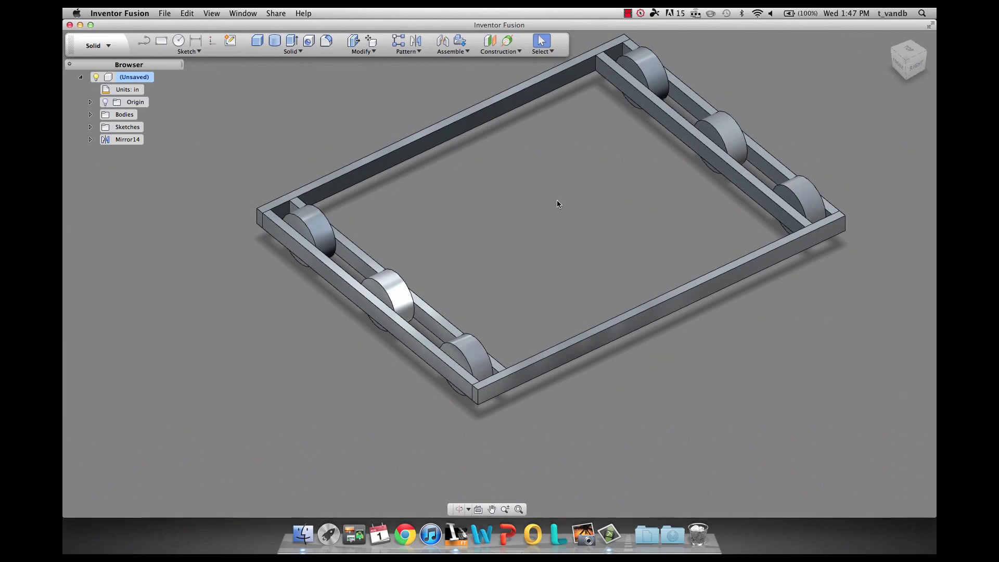
Recentre the view and window-select the left side rail with its three wheels
middle_drag(544, 203, 462, 231)
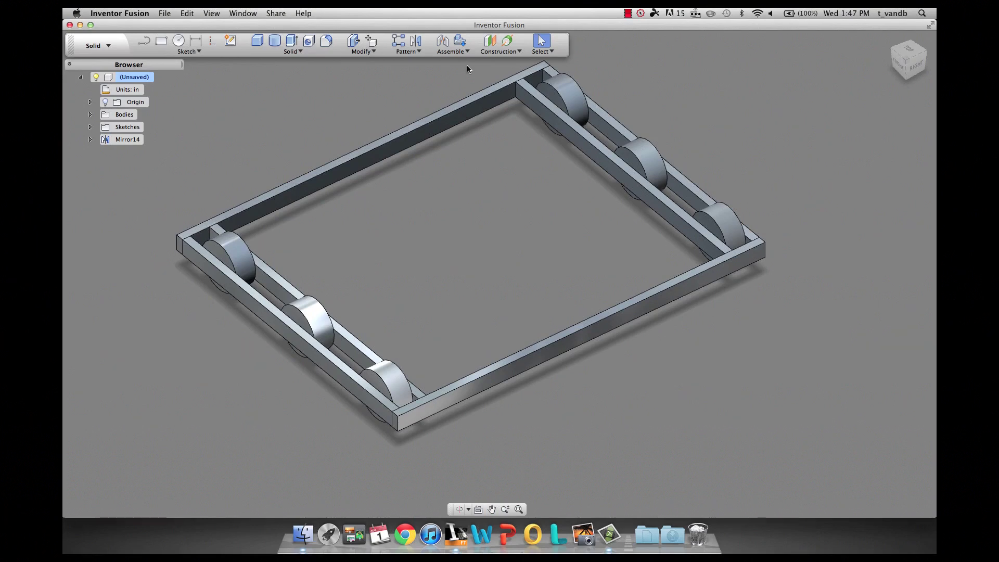
middle_drag(795, 186, 818, 199)
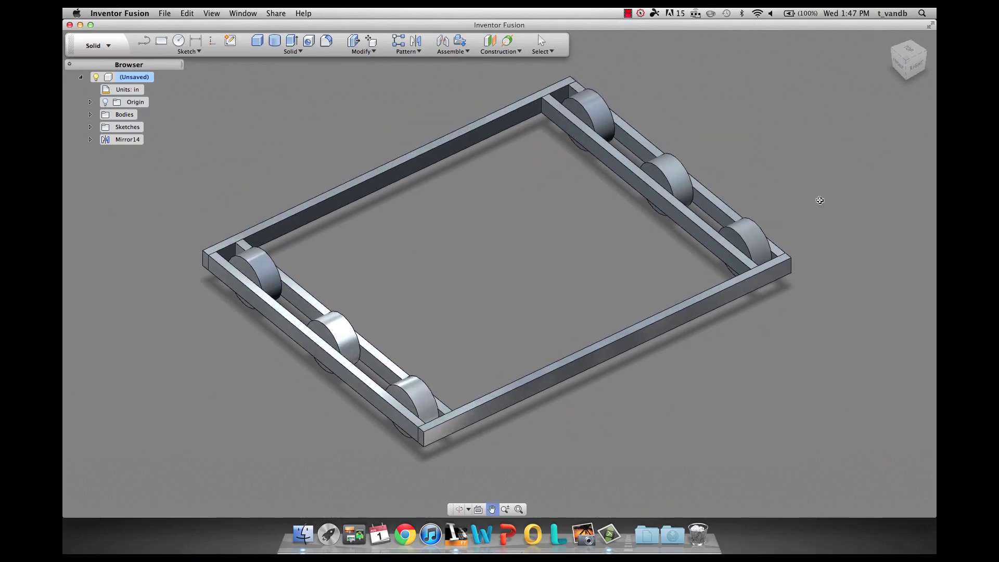
key(shift)
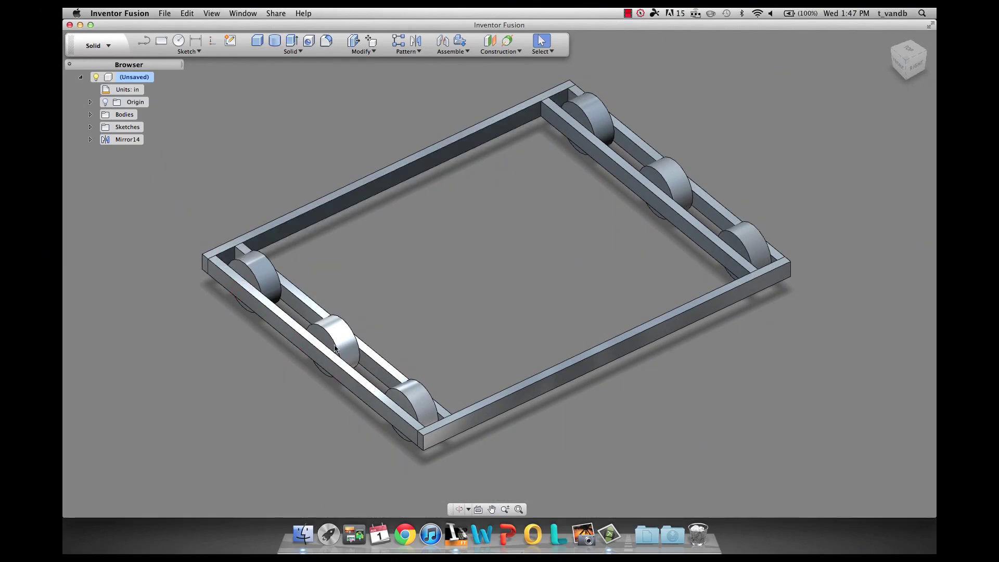
drag(162, 188, 461, 489)
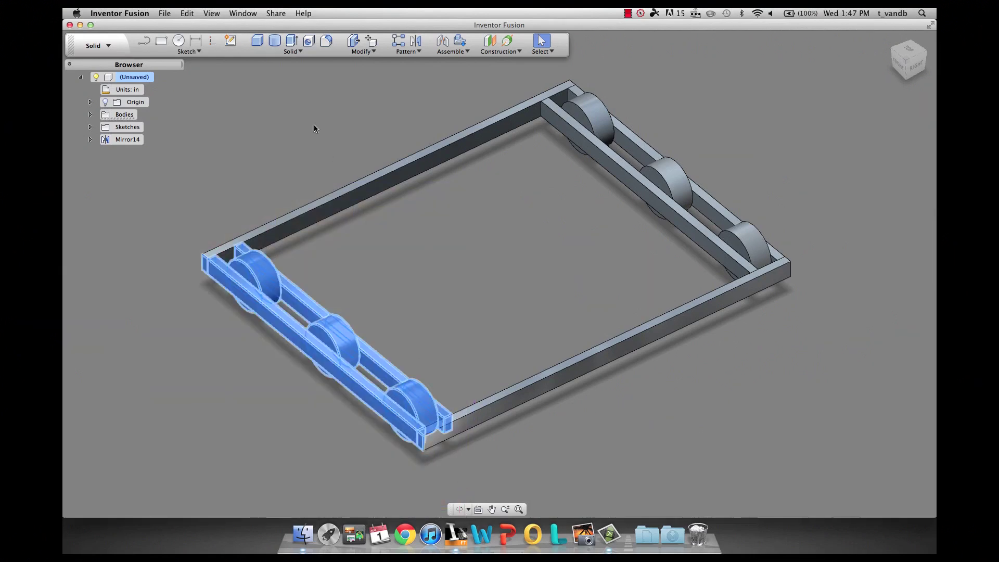
Start a Tweak Faces operation on the selected left rail and wheels
click(375, 52)
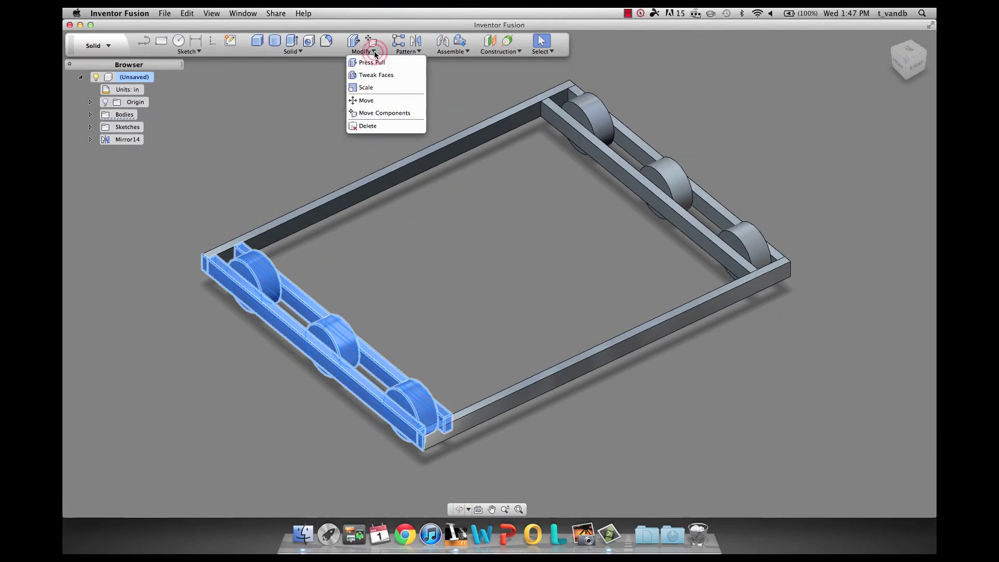
click(366, 78)
click(374, 51)
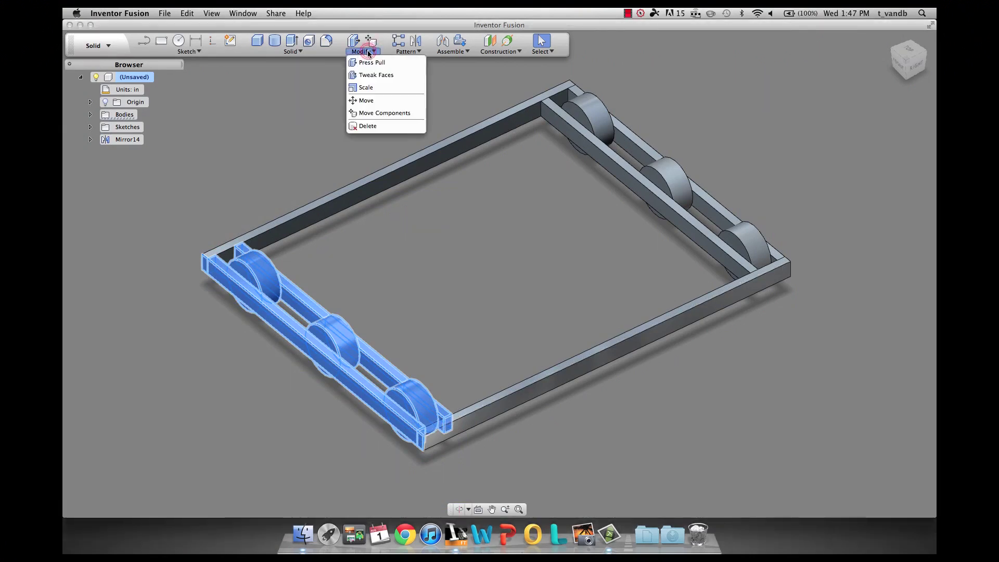
click(375, 73)
click(372, 53)
click(376, 70)
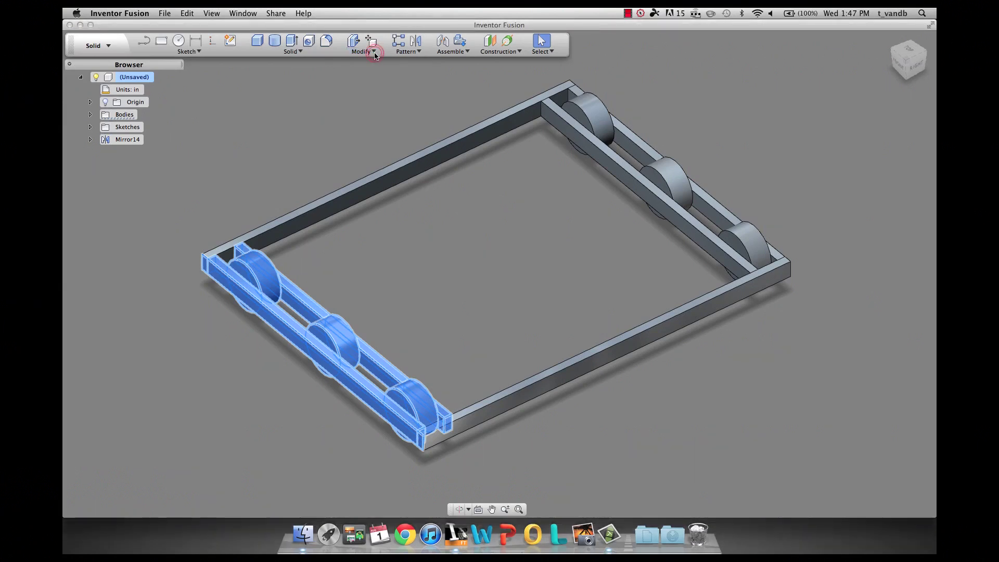
click(374, 51)
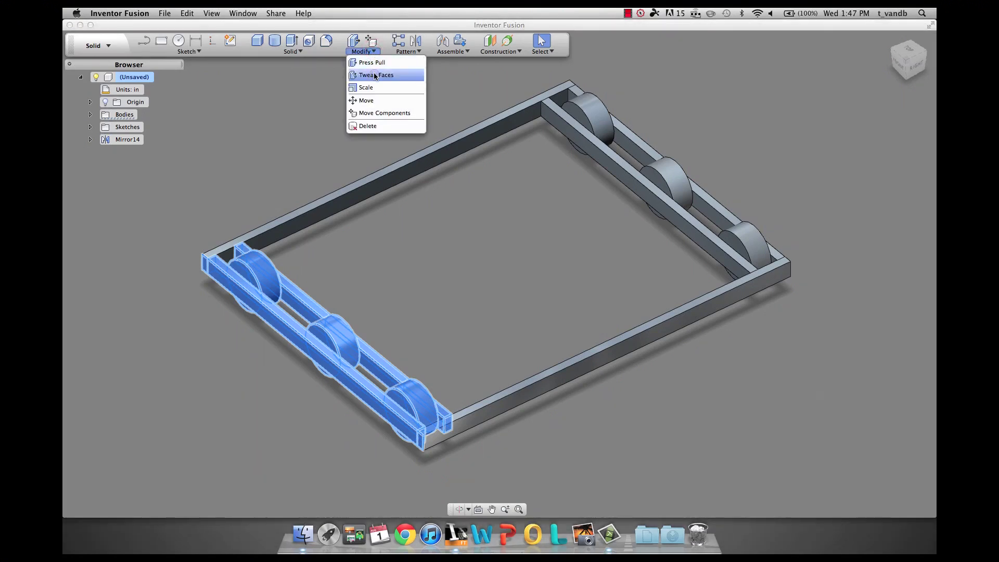
click(376, 75)
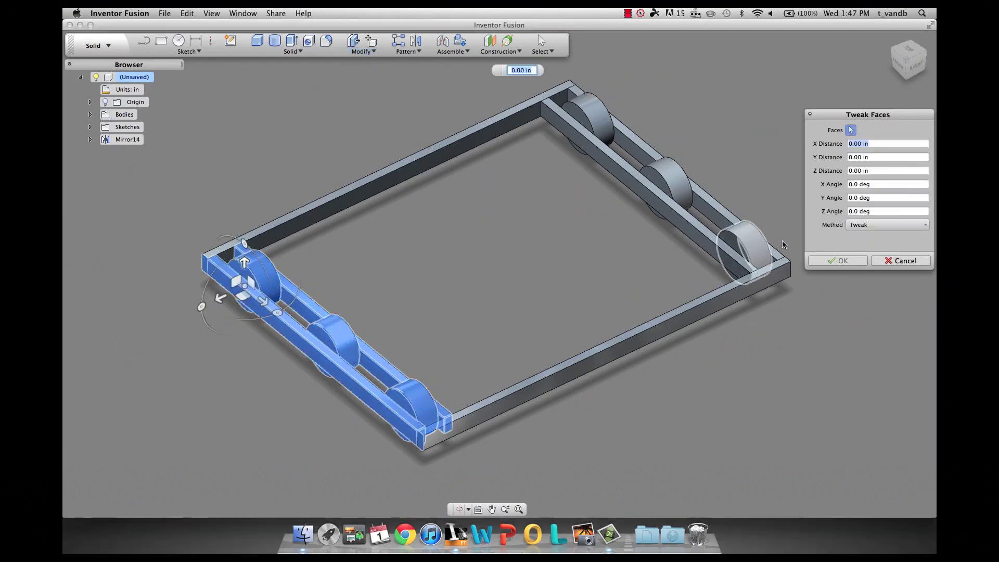
Using the Move method, slide the rail and wheels -22.00 in along Y
click(848, 227)
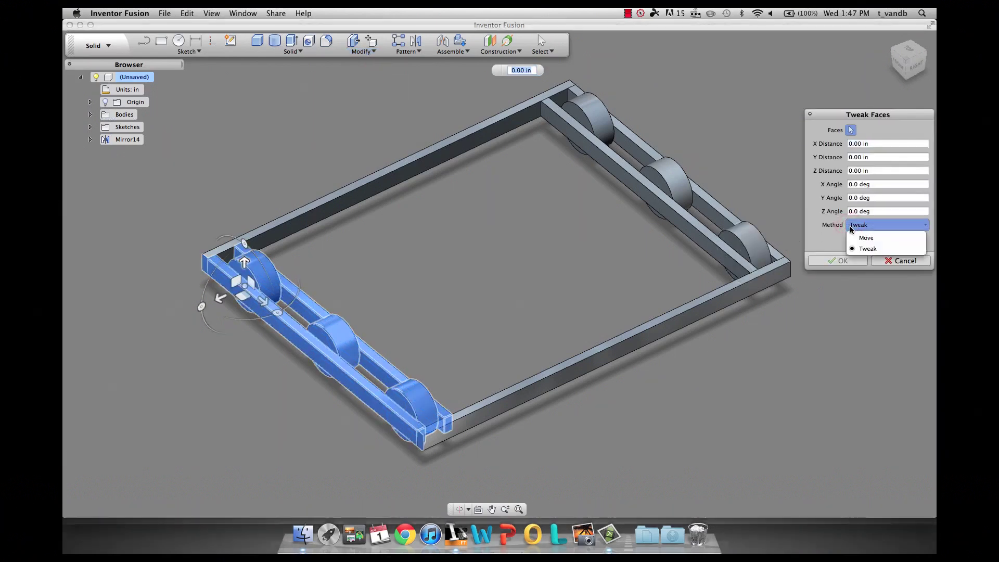
click(859, 235)
click(860, 233)
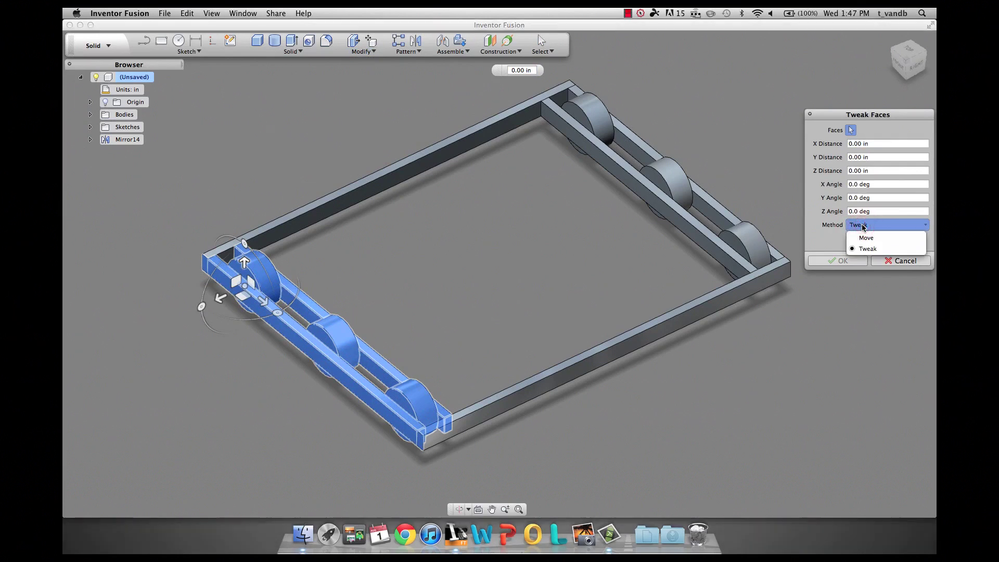
click(863, 238)
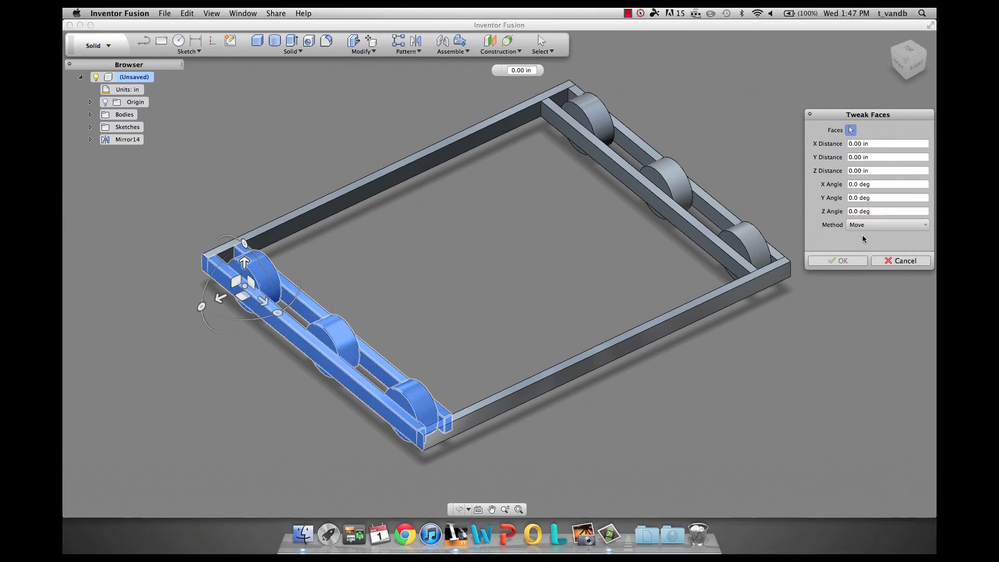
click(221, 298)
drag(240, 292, 282, 278)
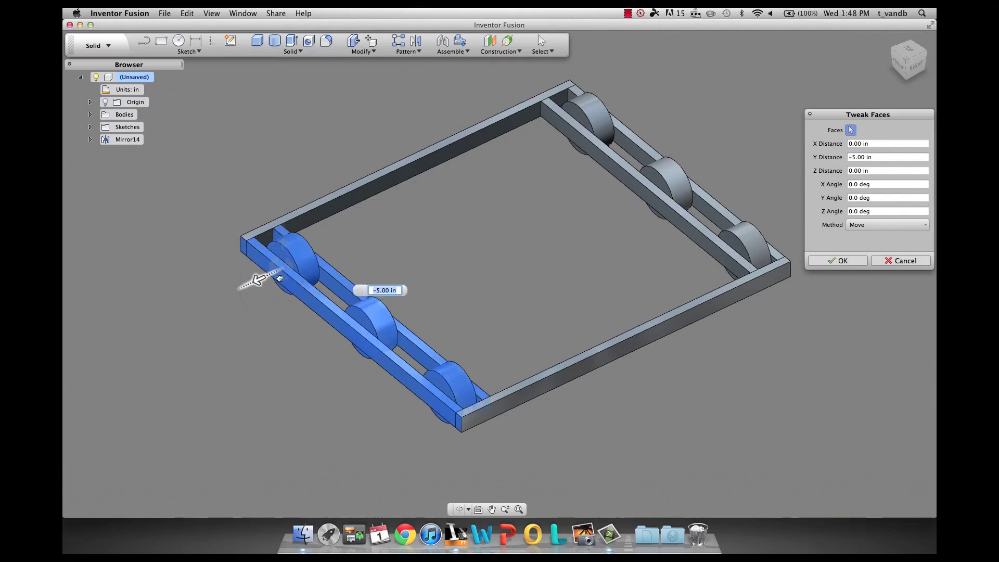
drag(359, 255, 400, 238)
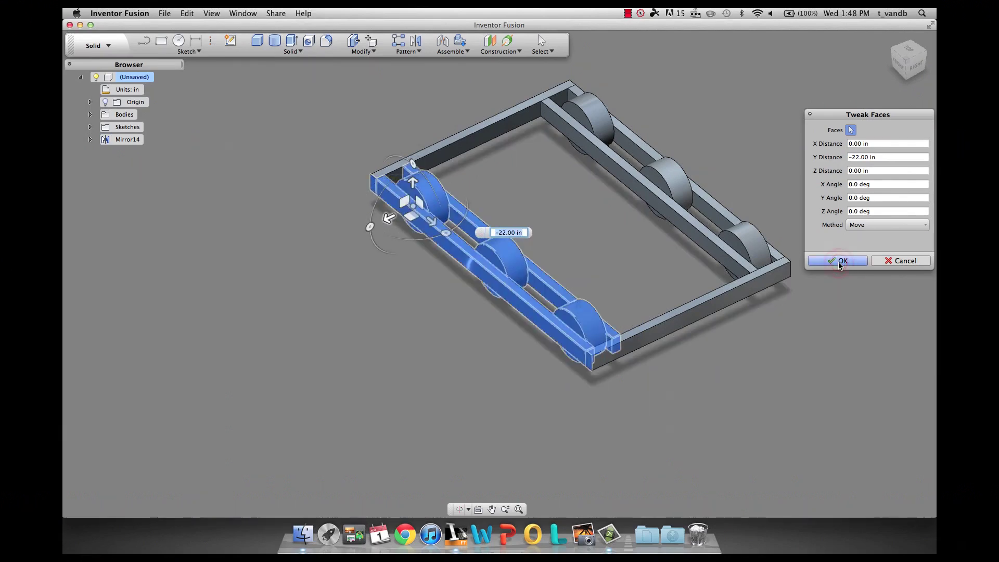
click(838, 261)
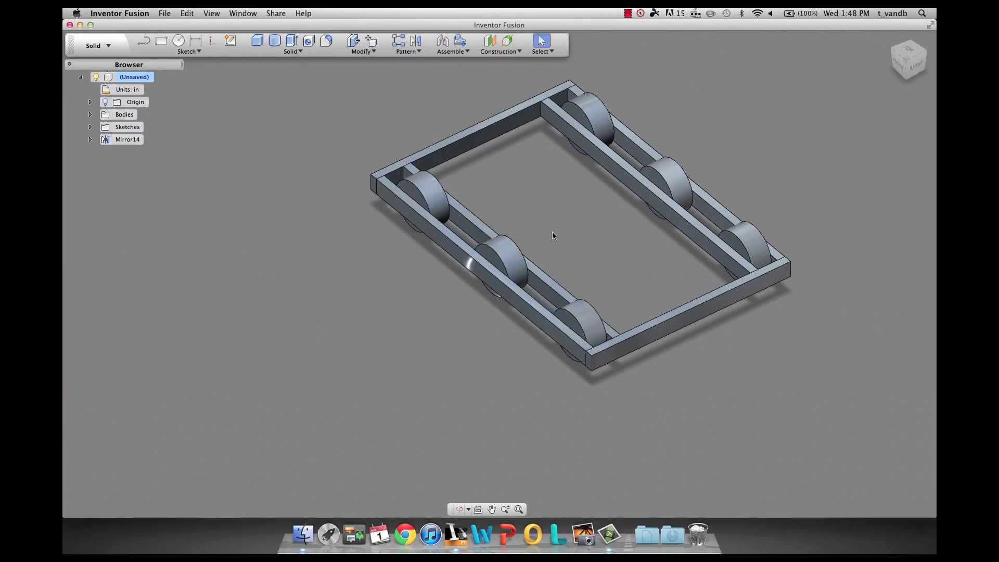
Orbit to a lower front angle and start the Fillet tool on the narrowed frame
key(shift)
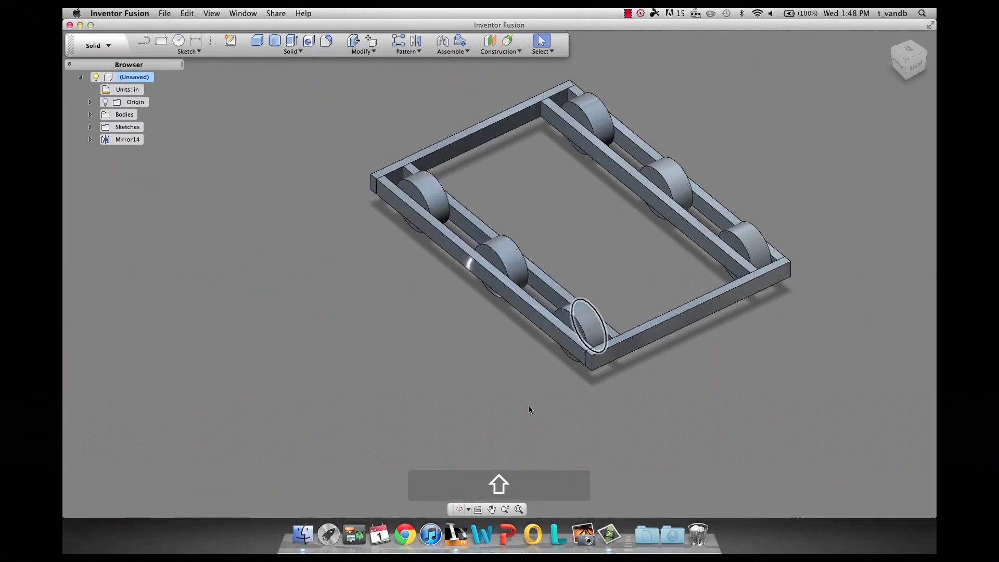
shift+middle_drag(501, 372, 608, 358)
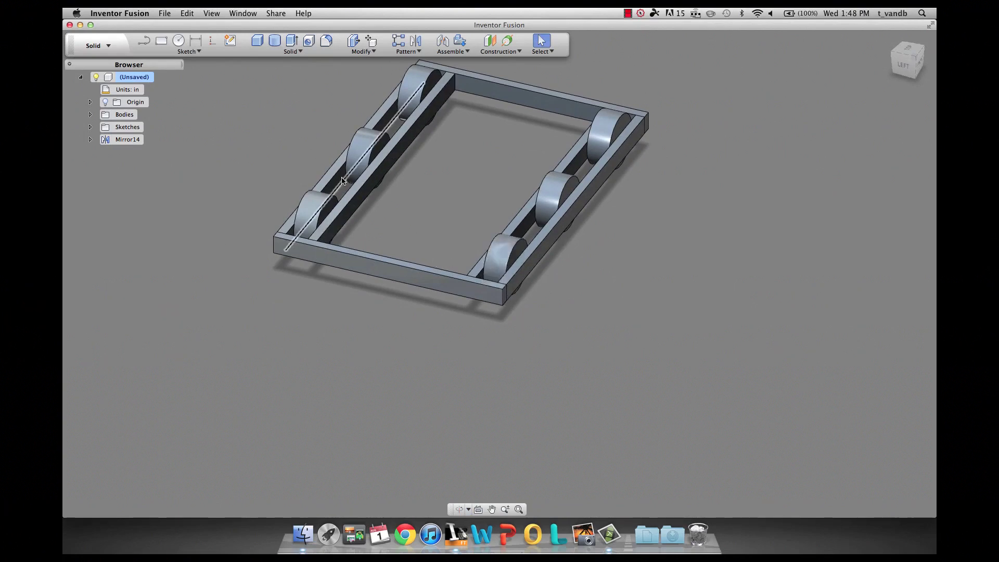
click(326, 42)
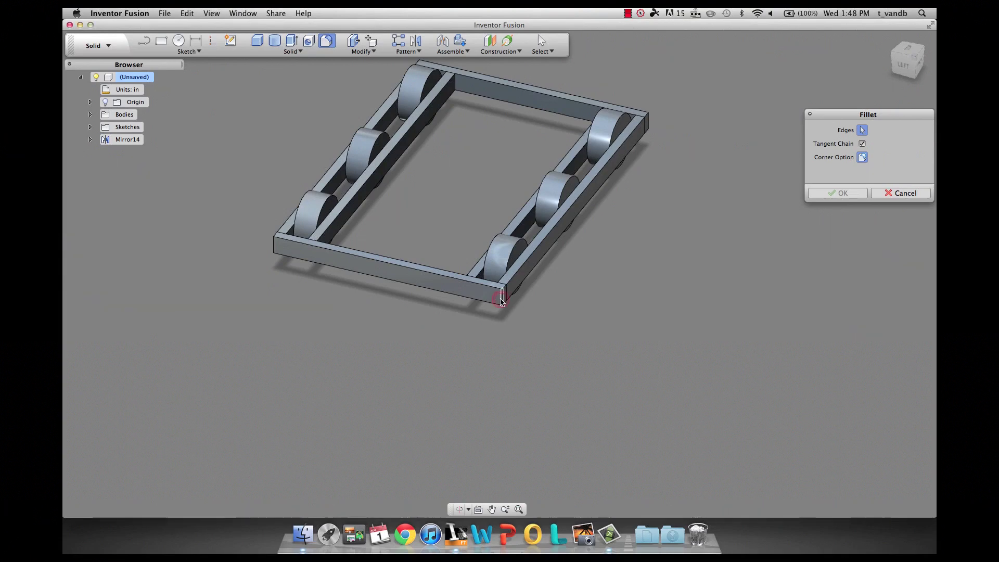
Fillet the four vertical corner edges of the frame with a 0.50 in radius
click(501, 298)
click(273, 250)
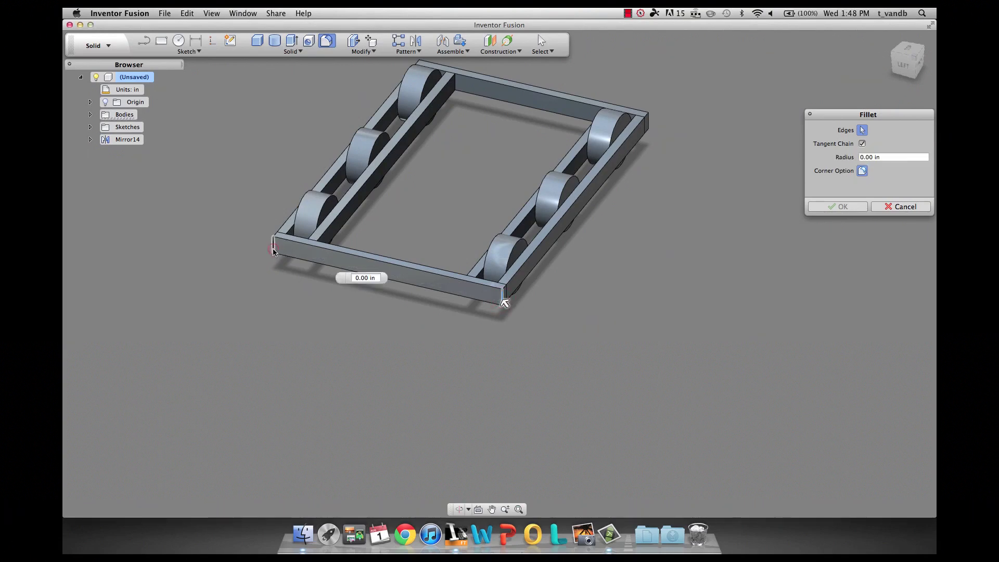
key(shift)
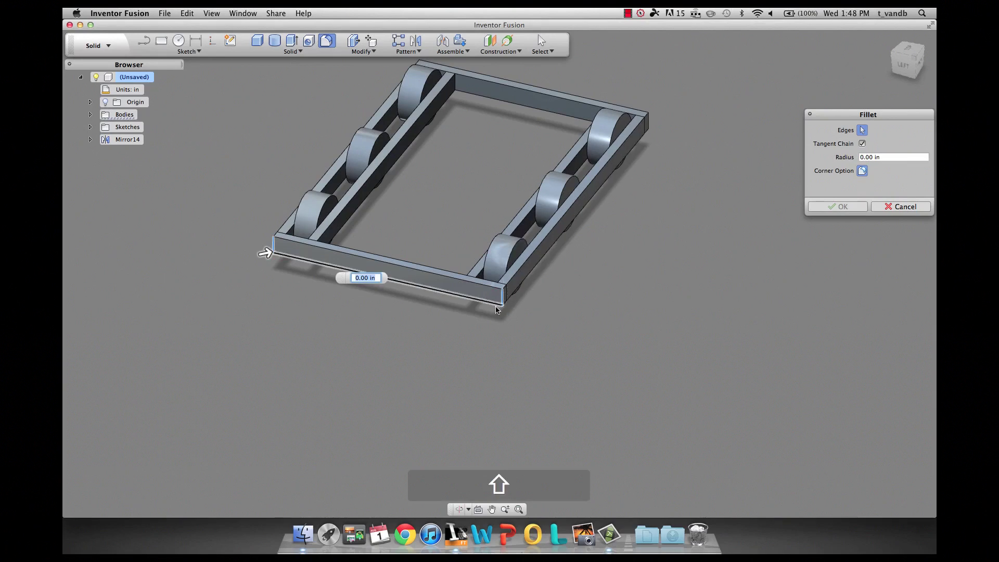
shift+middle_drag(616, 267, 786, 251)
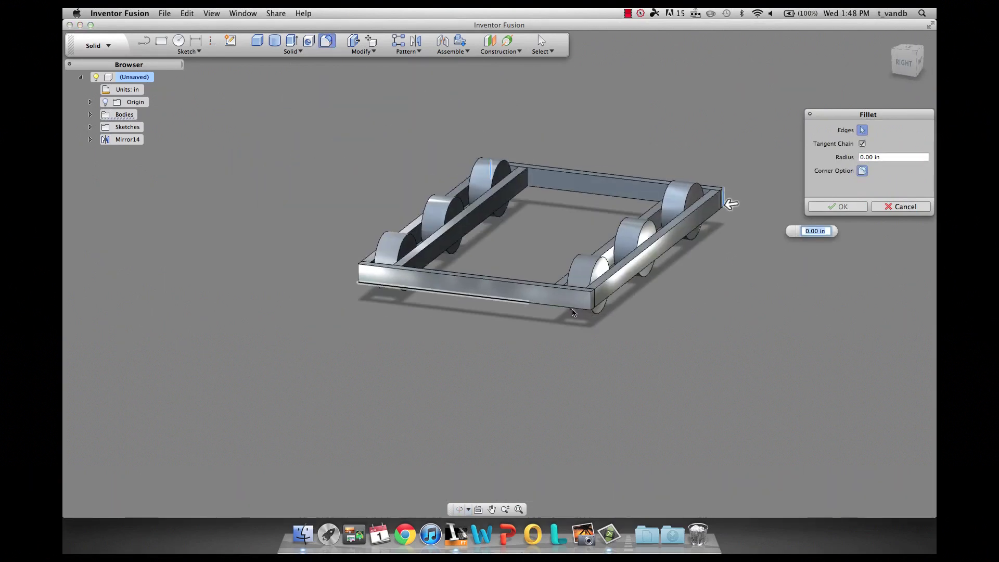
click(592, 306)
mouse_move(592, 306)
shift+middle_down()
mouse_move(638, 295)
mouse_move(747, 297)
mouse_move(597, 307)
shift+middle_up()
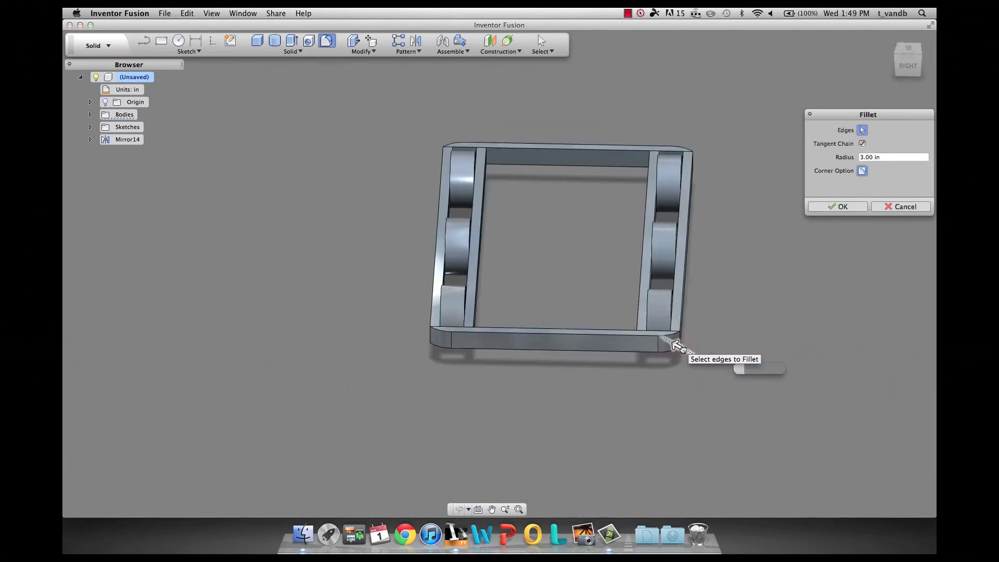
click(678, 345)
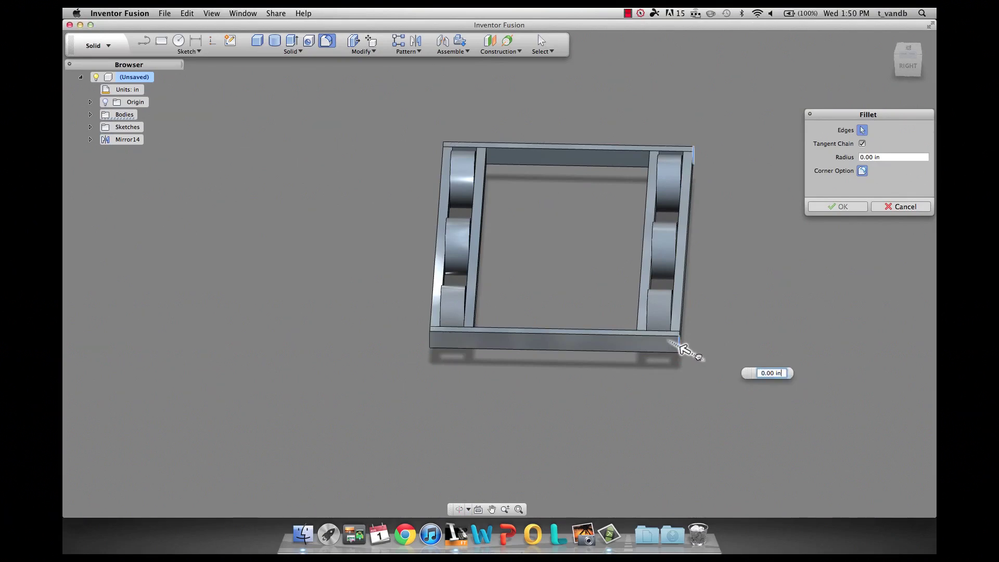
mouse_move(687, 350)
mouse_down()
mouse_move(679, 345)
mouse_move(687, 350)
mouse_up()
click(839, 208)
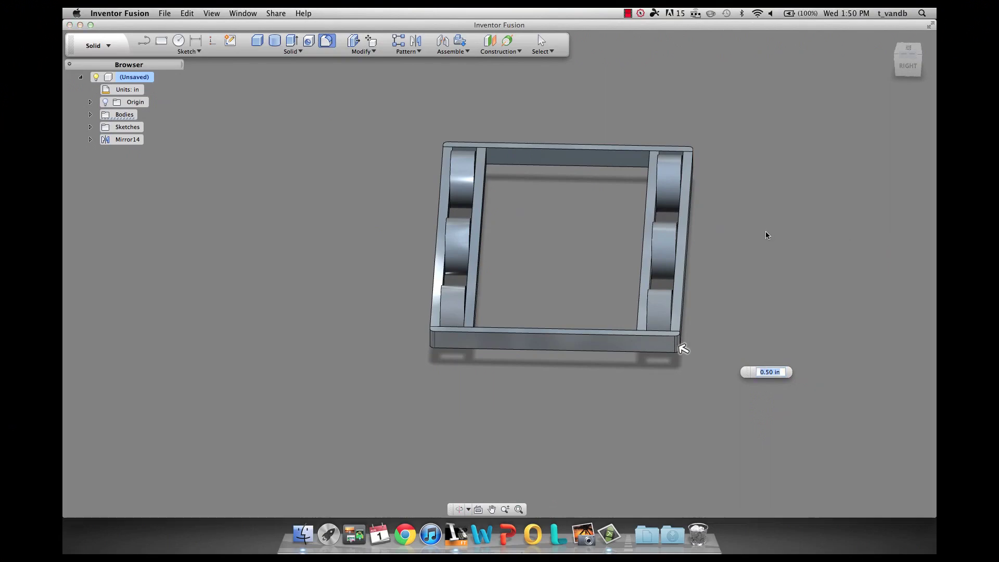
key(shift)
shift+middle_drag(727, 261, 887, 243)
scroll(526, 280, up, 8)
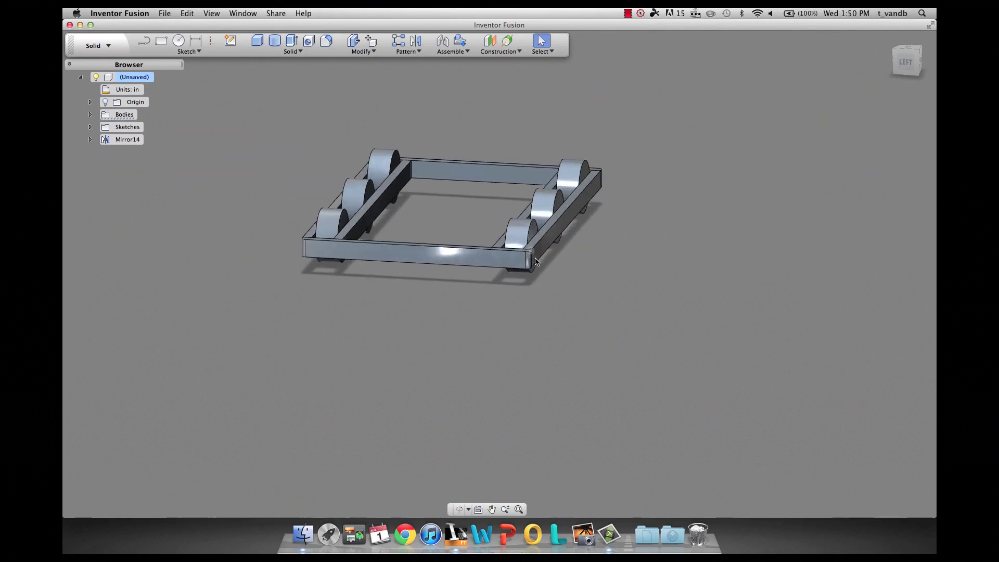
shift+scroll(516, 265, up, 8)
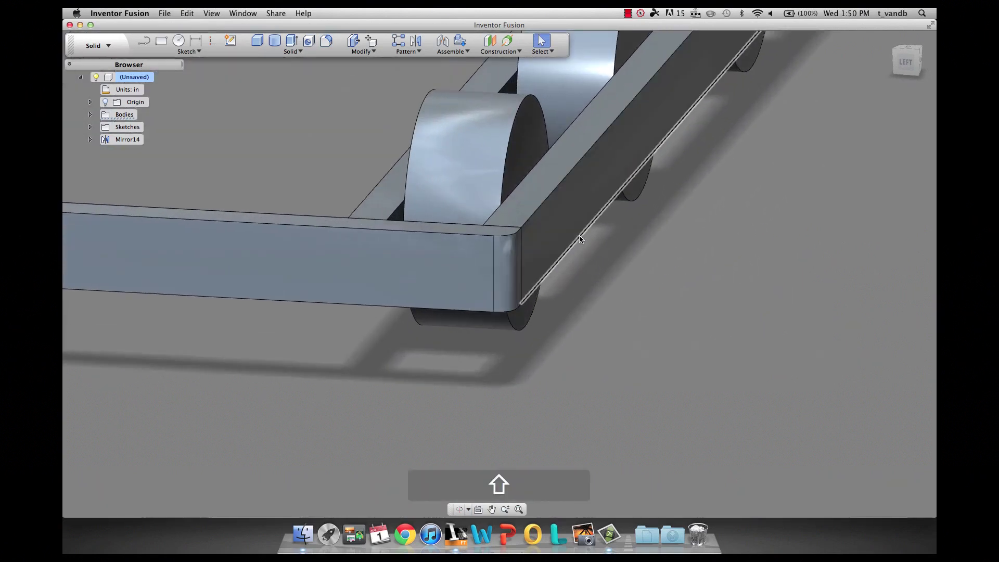
shift+middle_drag(585, 262, 503, 272)
scroll(503, 272, down, 12)
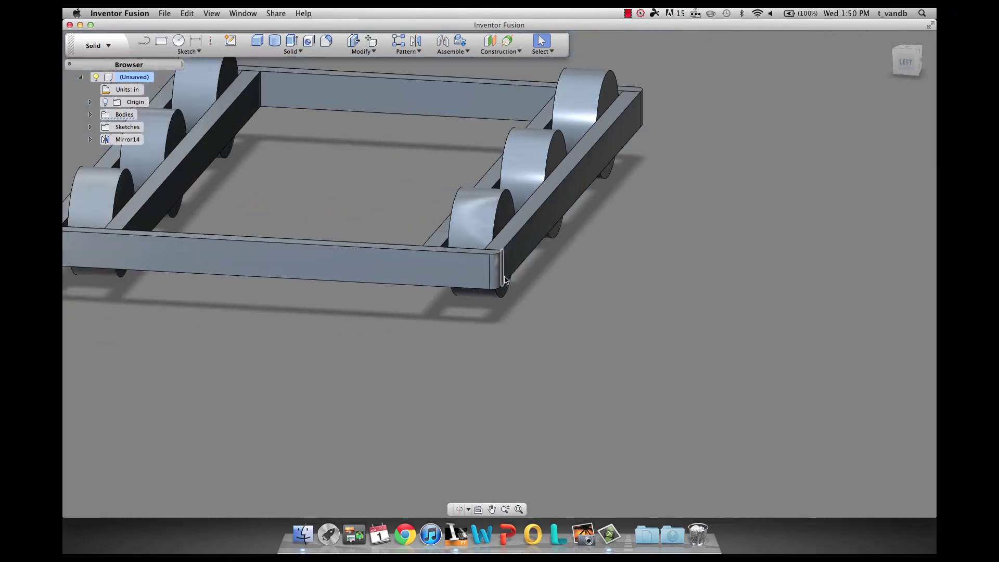
scroll(335, 195, down, 10)
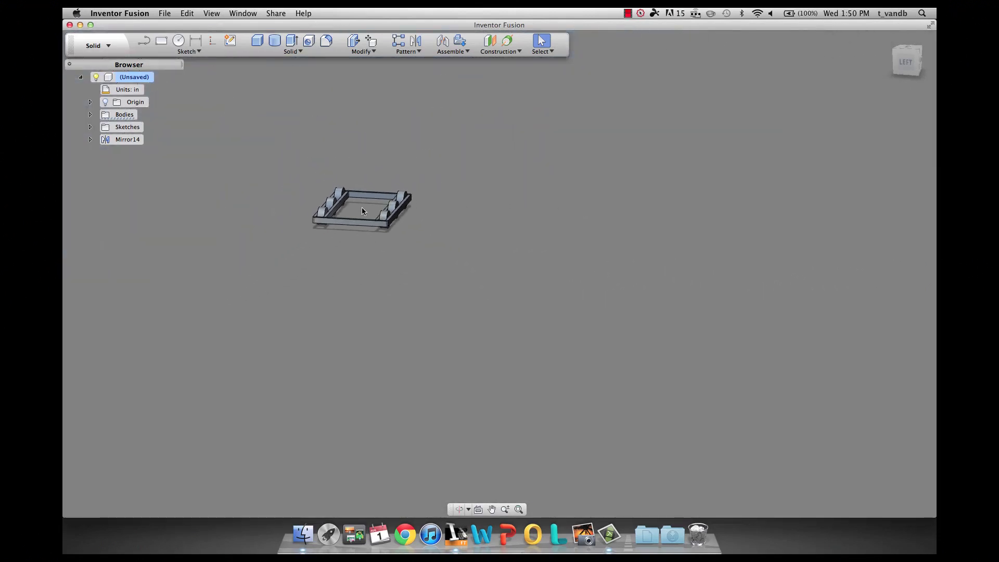
scroll(359, 213, up, 8)
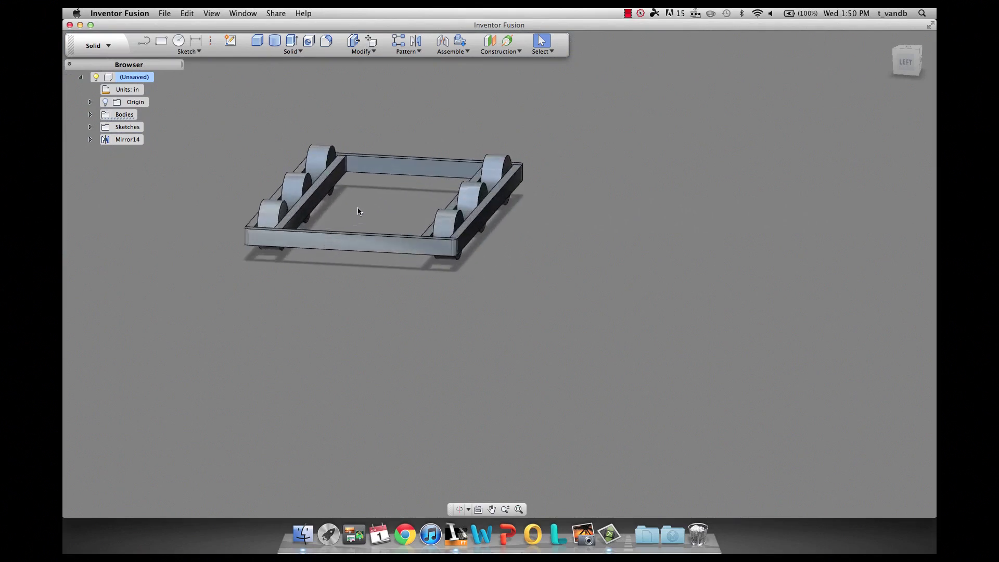
middle_drag(359, 204, 442, 245)
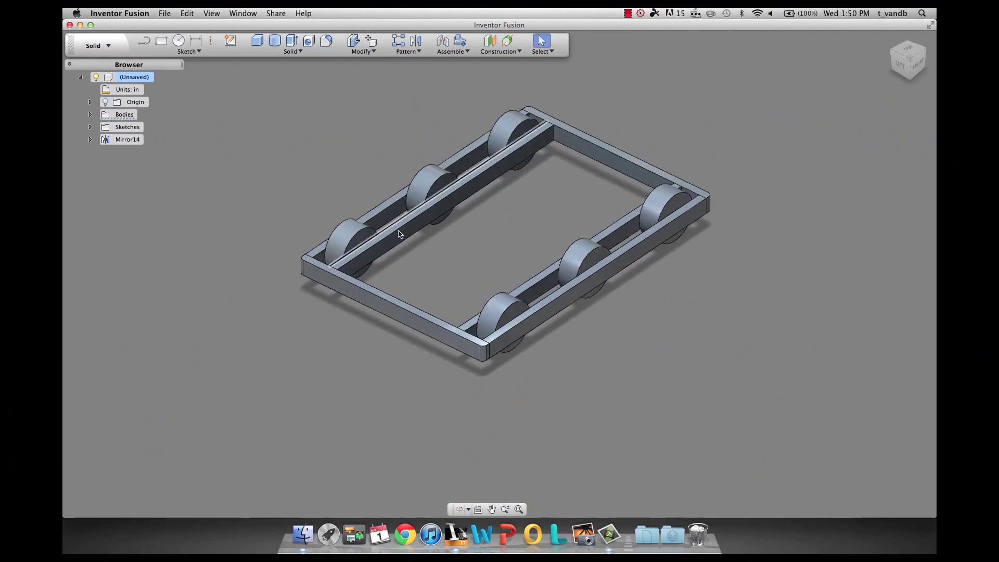
scroll(397, 235, up, 5)
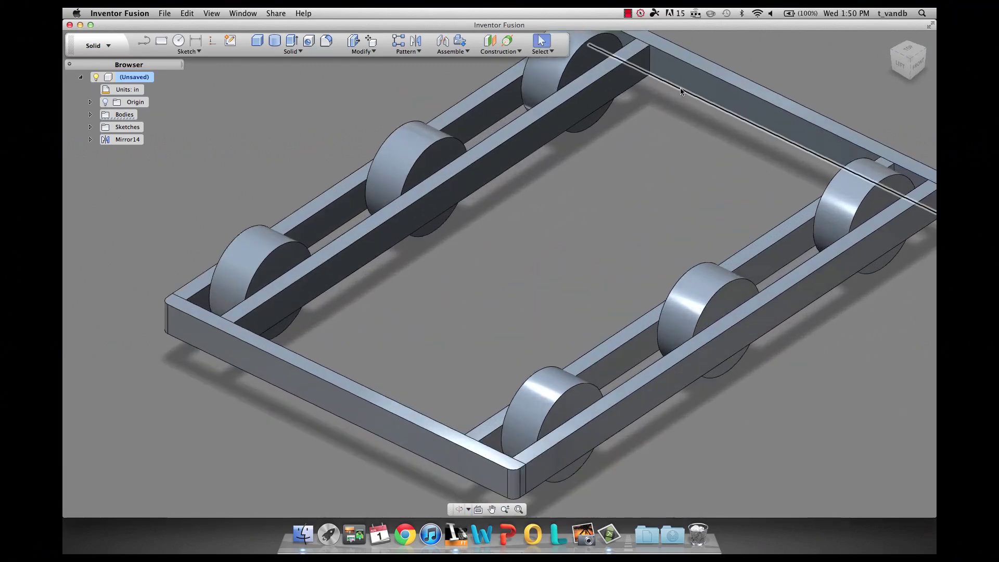